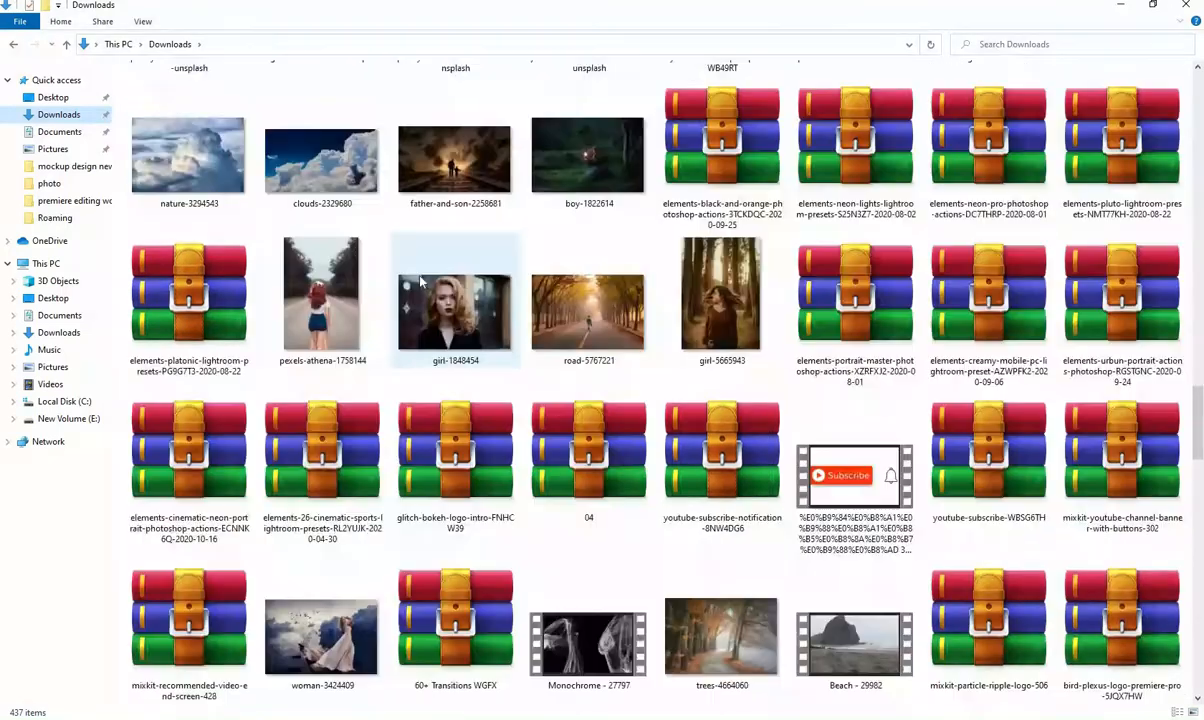
- Place the woman-5573135 photo from the Downloads folder into the blank Photoshop document and scale it to fill the canvas
scroll(420, 283, "down", 20)
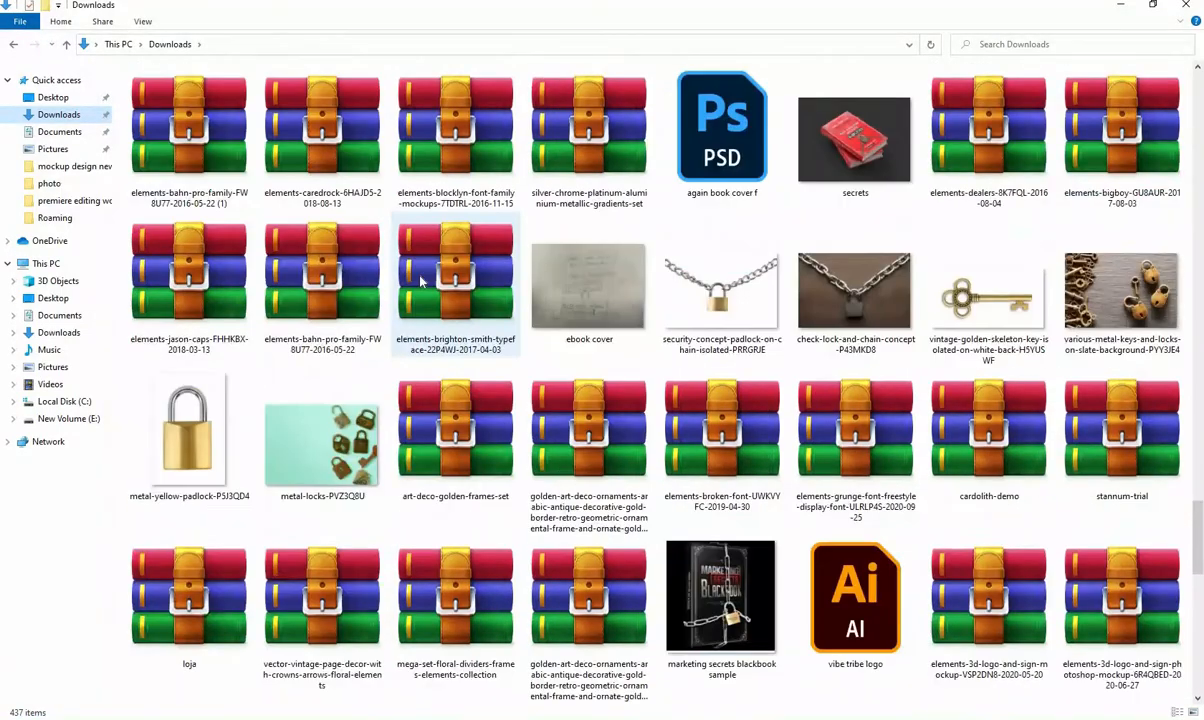
scroll(420, 283, "down", 5)
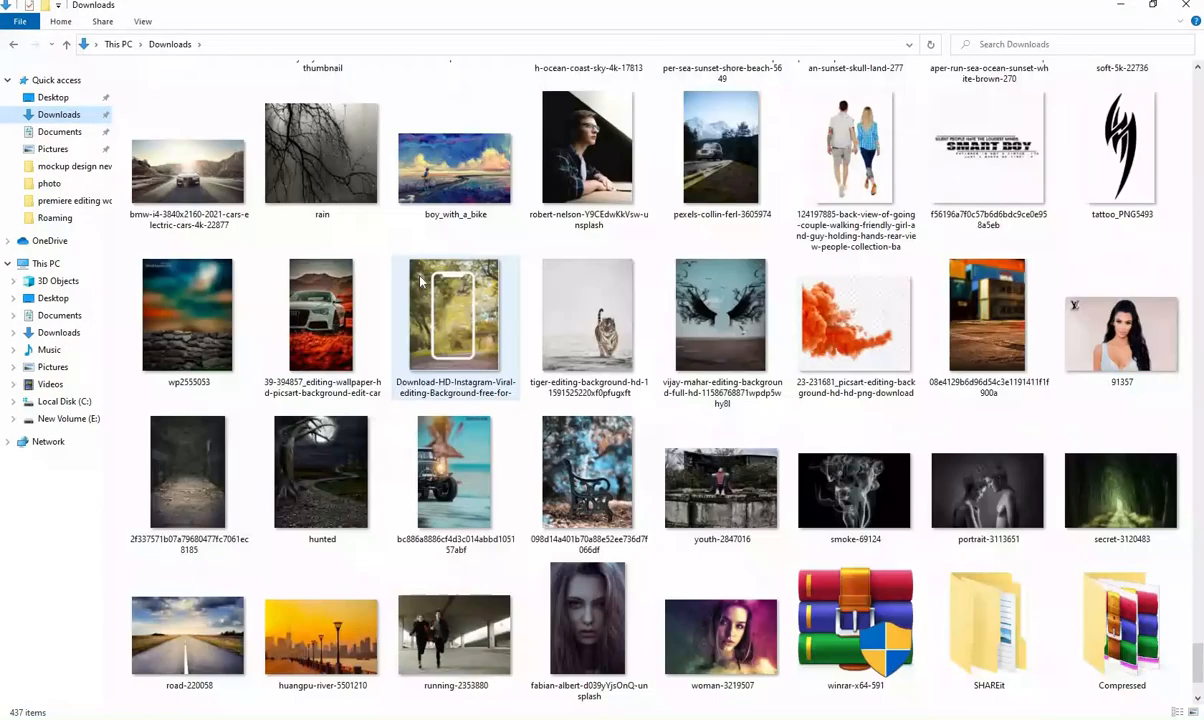
scroll(420, 283, "up", 4)
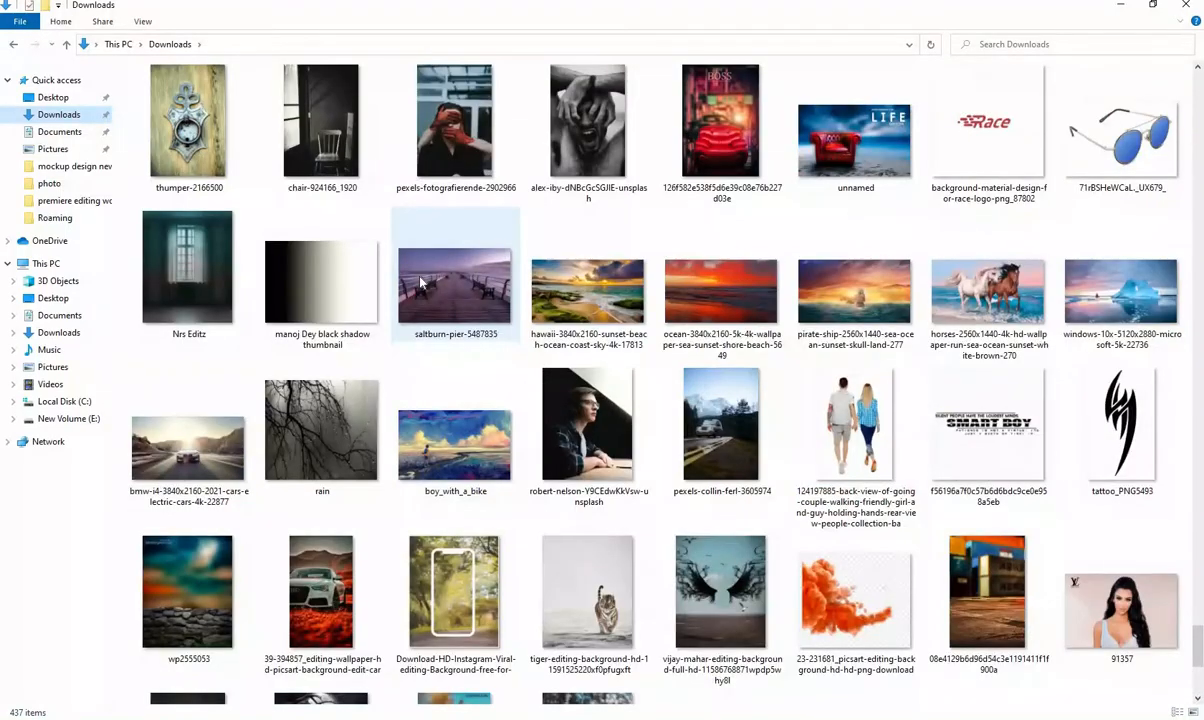
scroll(420, 283, "up", 4)
left_click_drag(428, 283, 521, 527)
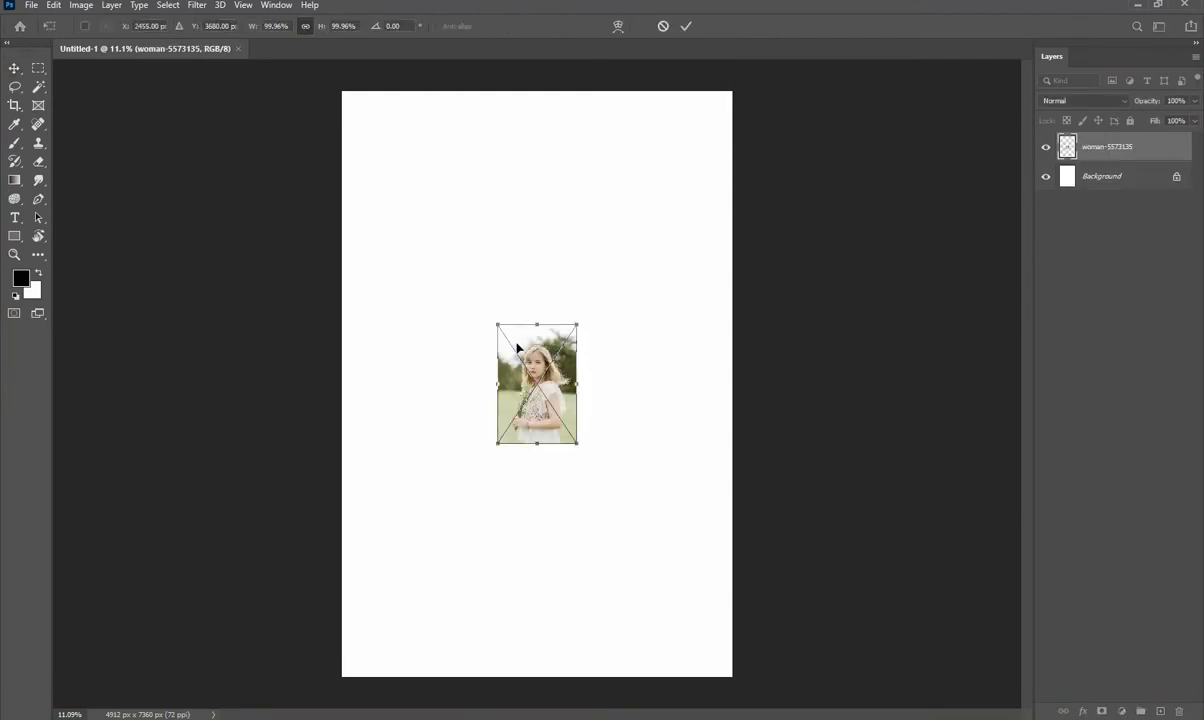
left_click_drag(570, 217, 622, 90)
left_click_drag(535, 446, 537, 679)
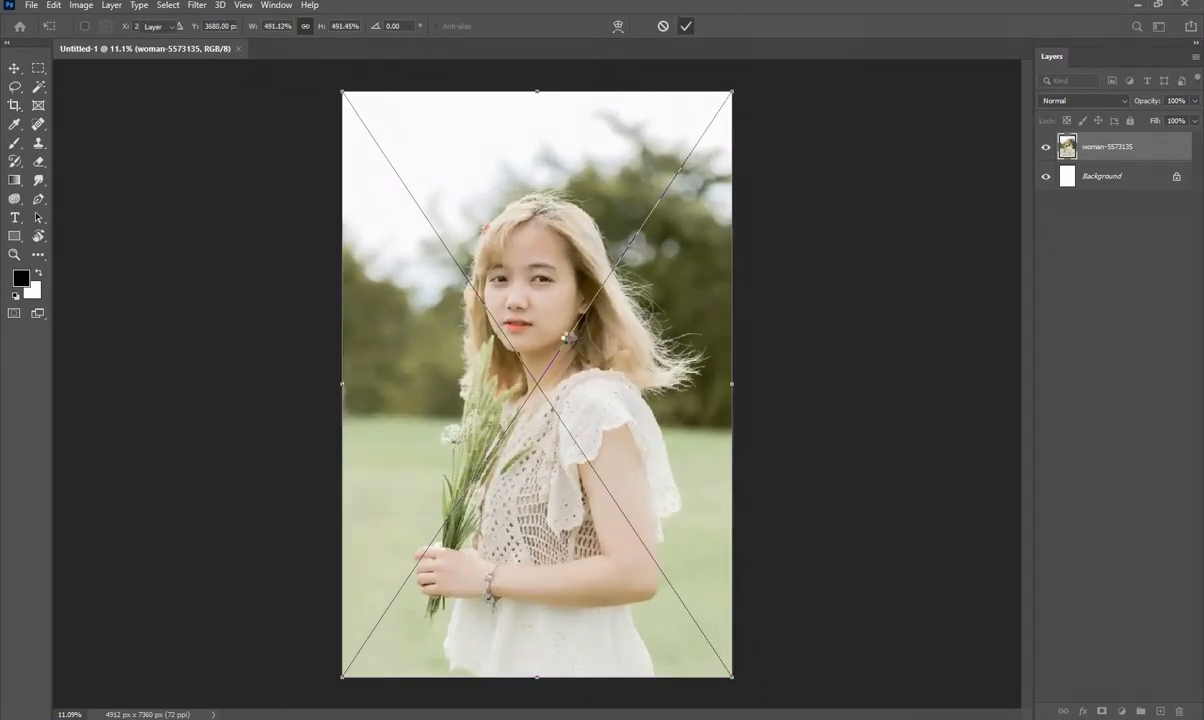
key("Return")
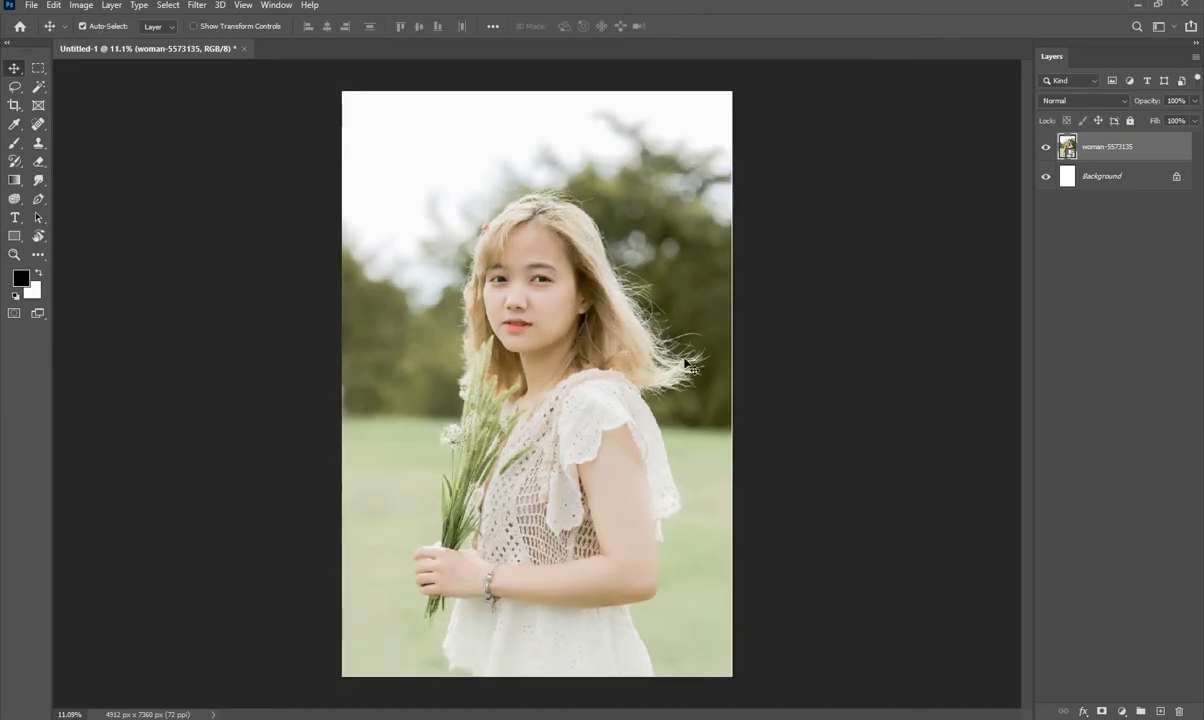
- Add a Levels adjustment layer above the photo and set the shadow input level to 22
left_click(1124, 711)
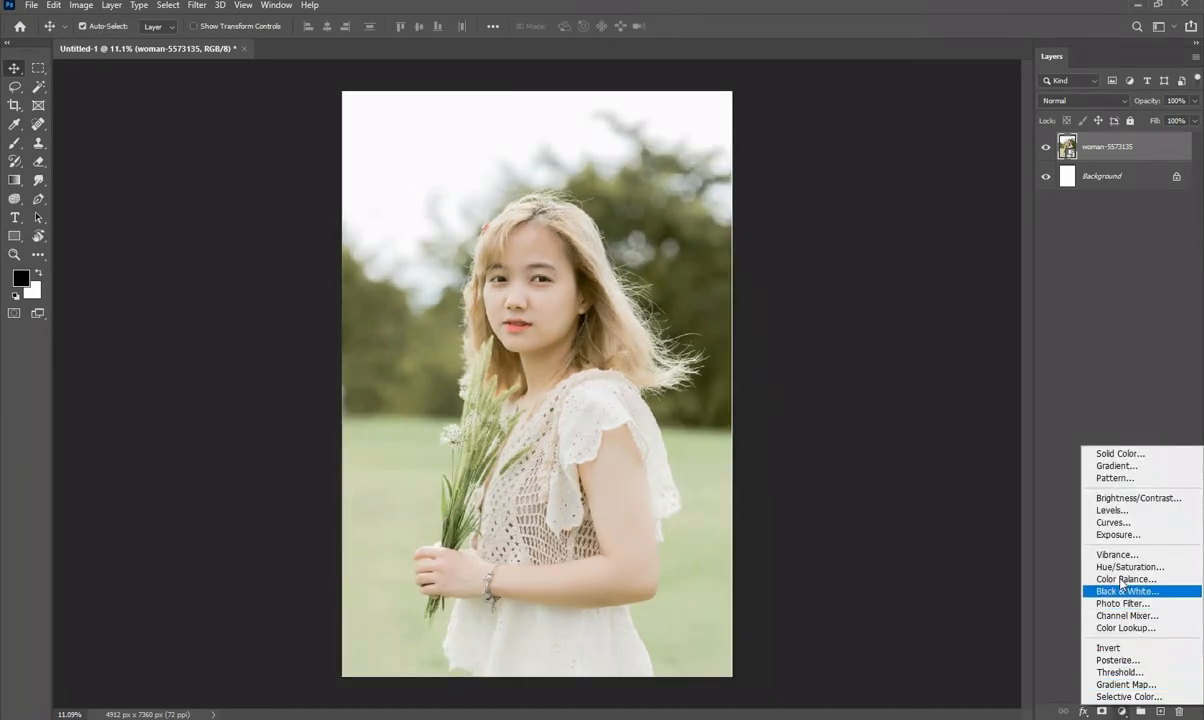
left_click(1111, 510)
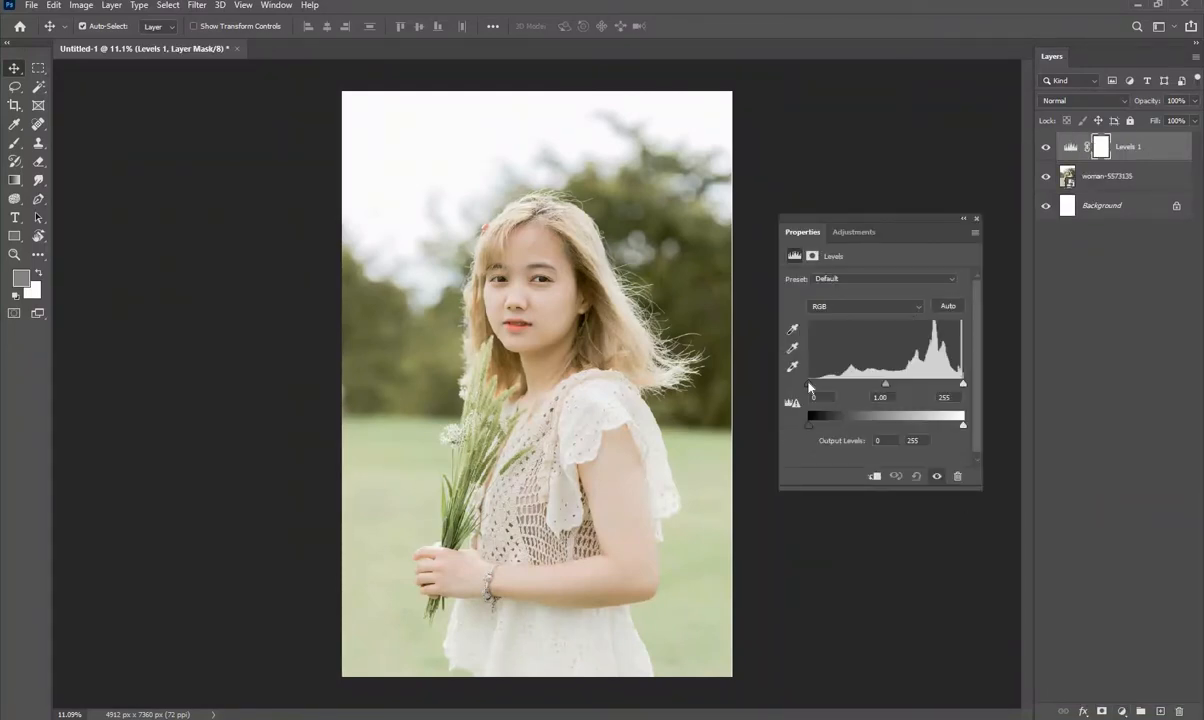
left_click_drag(810, 387, 827, 388)
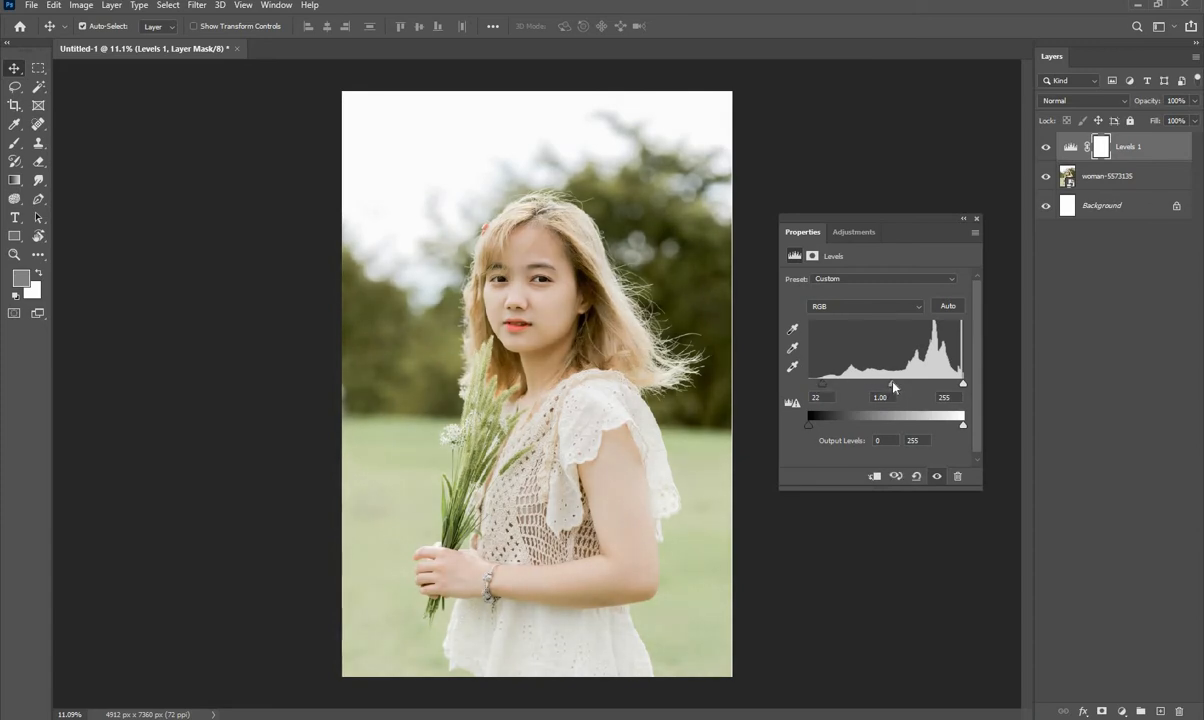
left_click(977, 219)
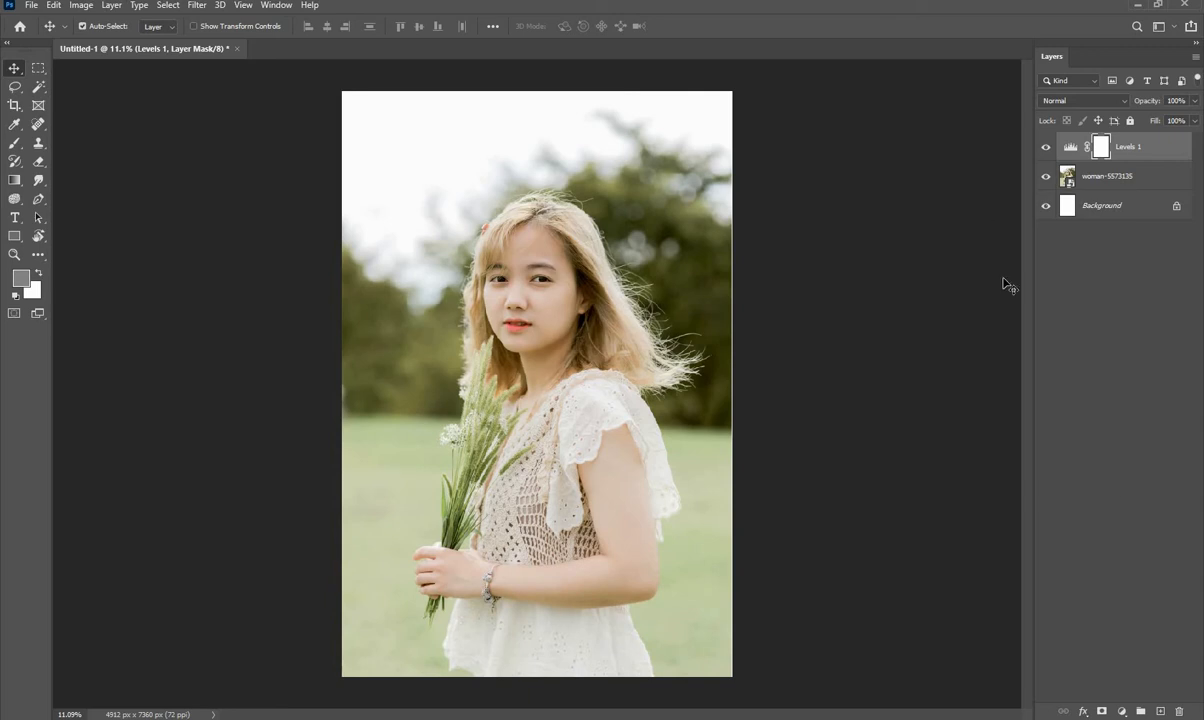
- Add a Color Balance adjustment layer and shift the midtones slightly toward blue and red
left_click(1123, 709)
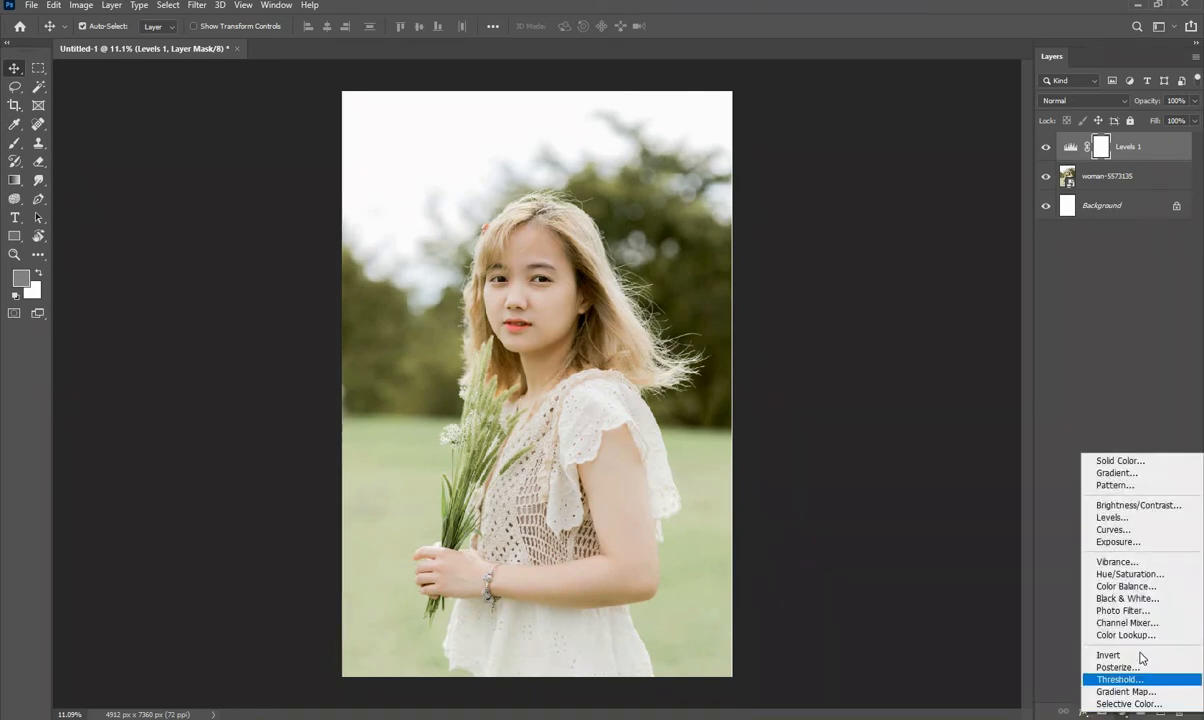
left_click(1124, 586)
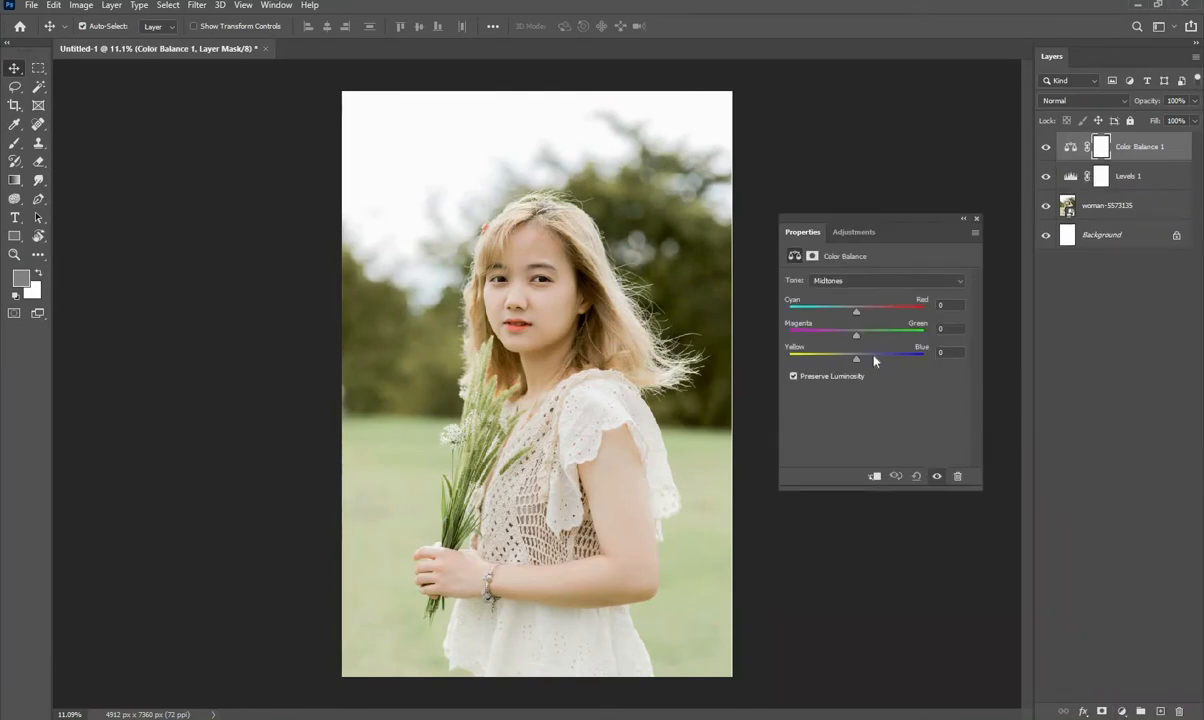
left_click_drag(857, 362, 874, 362)
left_click_drag(865, 364, 864, 364)
left_click_drag(855, 314, 865, 316)
left_click(976, 218)
- Add a Vibrance adjustment layer and raise the vibrance slightly above neutral
left_click(1120, 712)
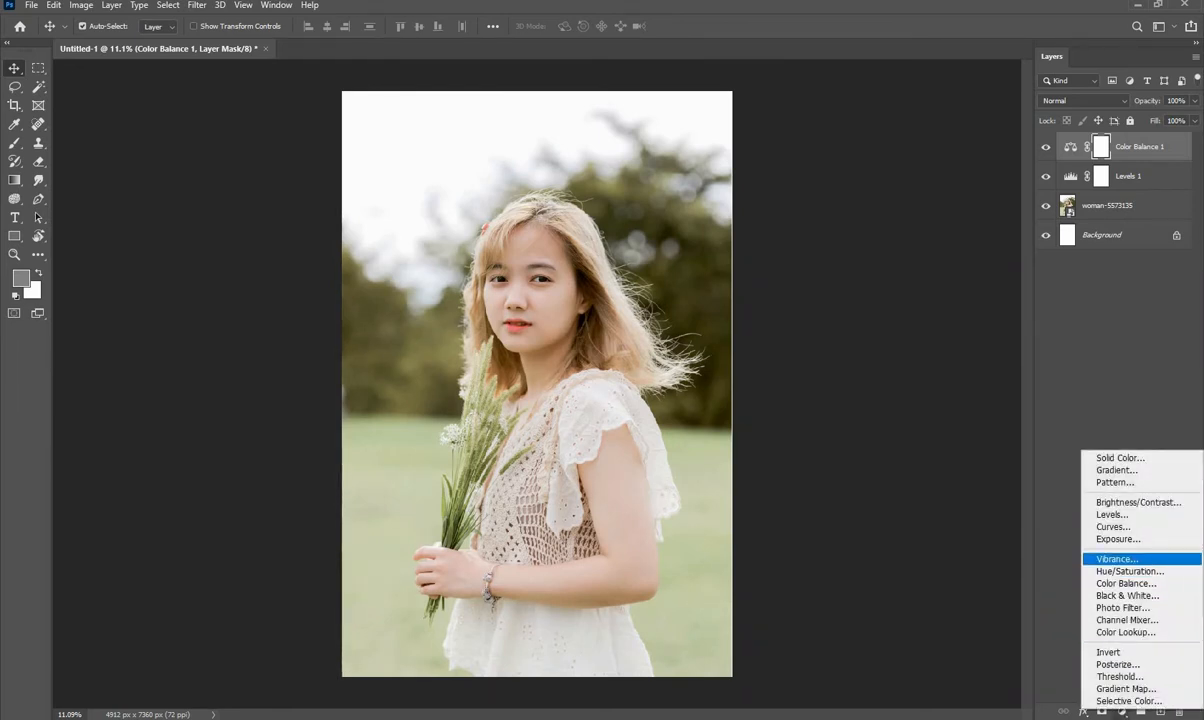
left_click(1158, 562)
left_click(877, 295)
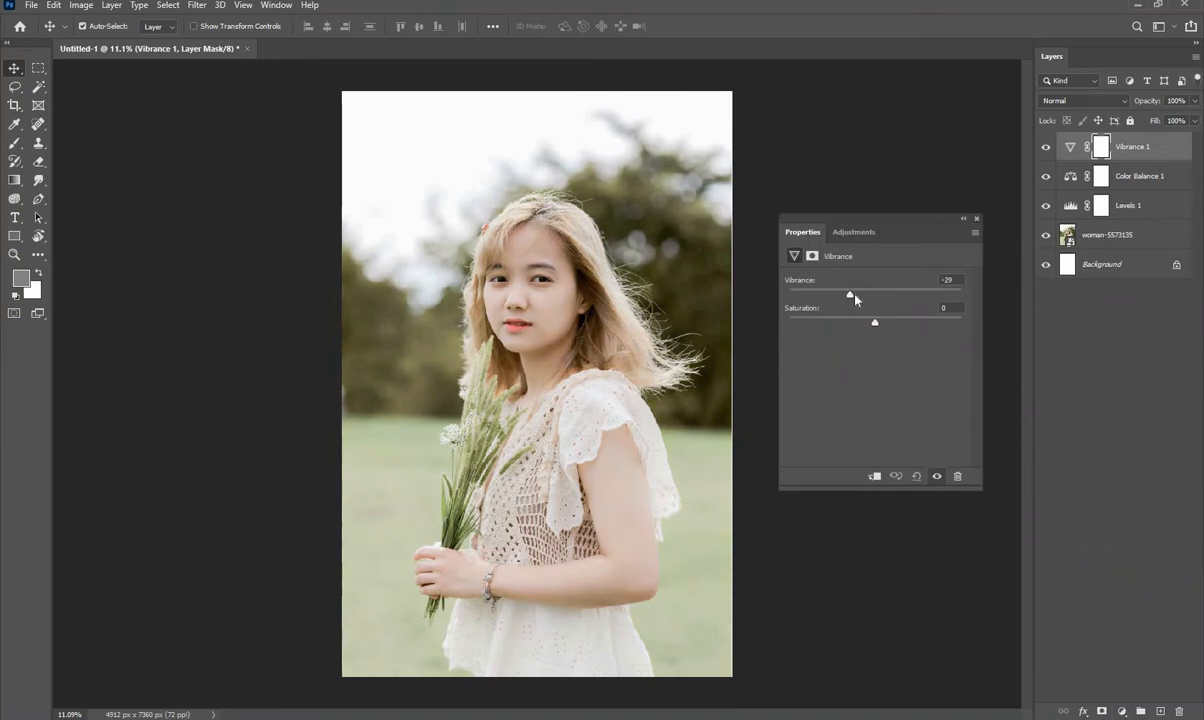
left_click_drag(849, 298, 881, 298)
left_click(976, 218)
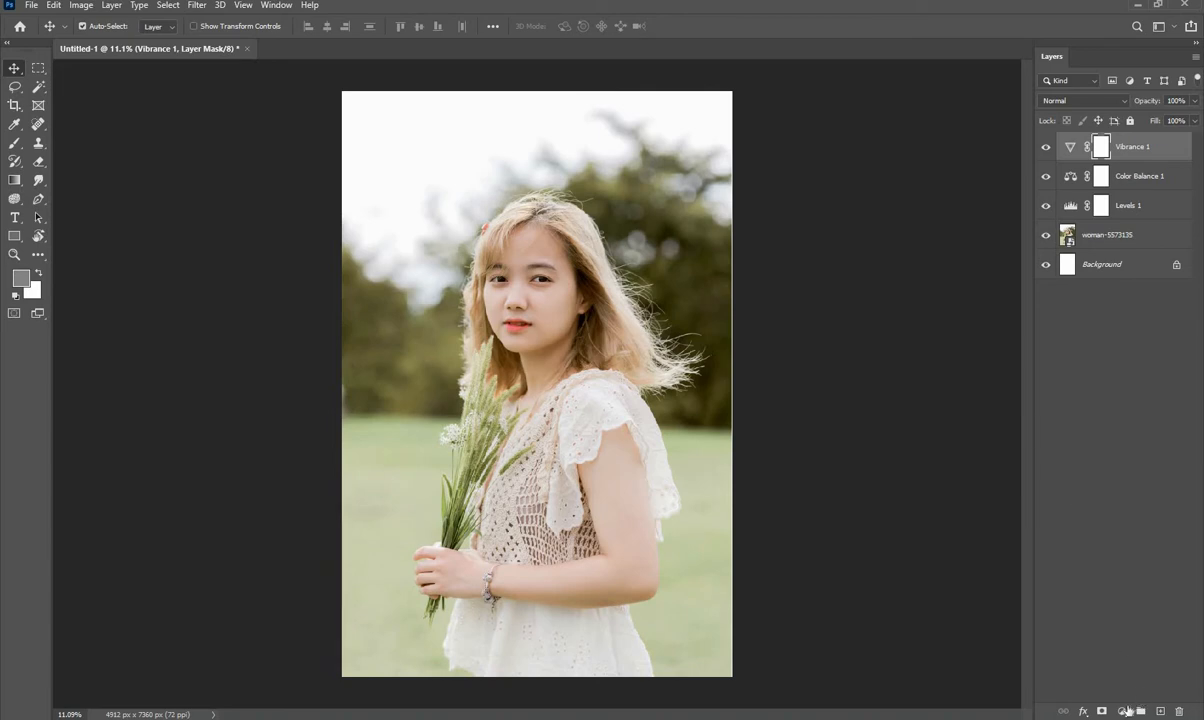
- Add a Selective Color adjustment layer and slightly increase the cyan amount in the Cyans range
left_click(1123, 710)
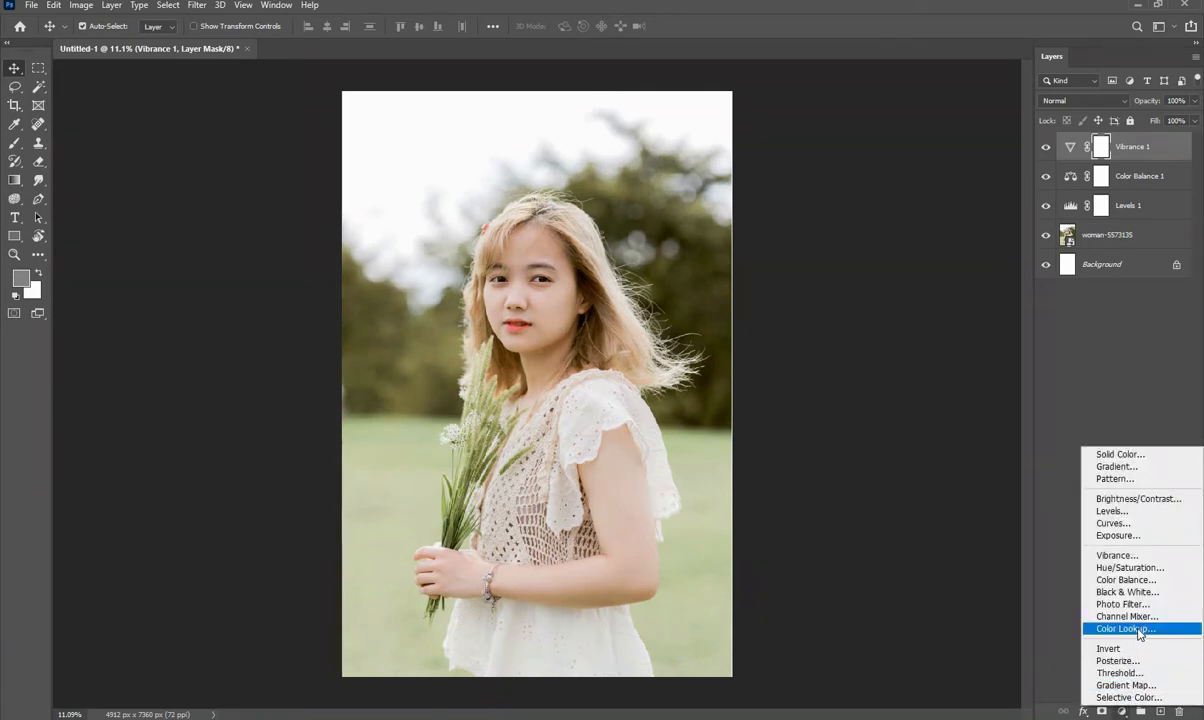
left_click(1127, 697)
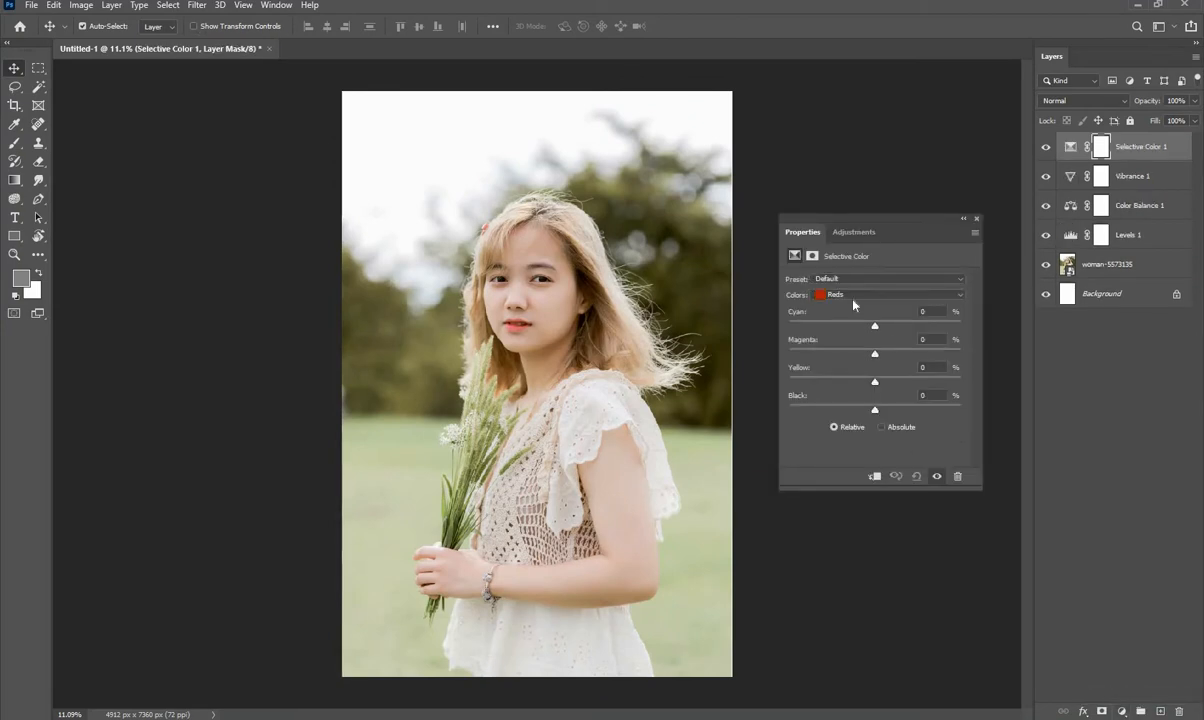
left_click(857, 298)
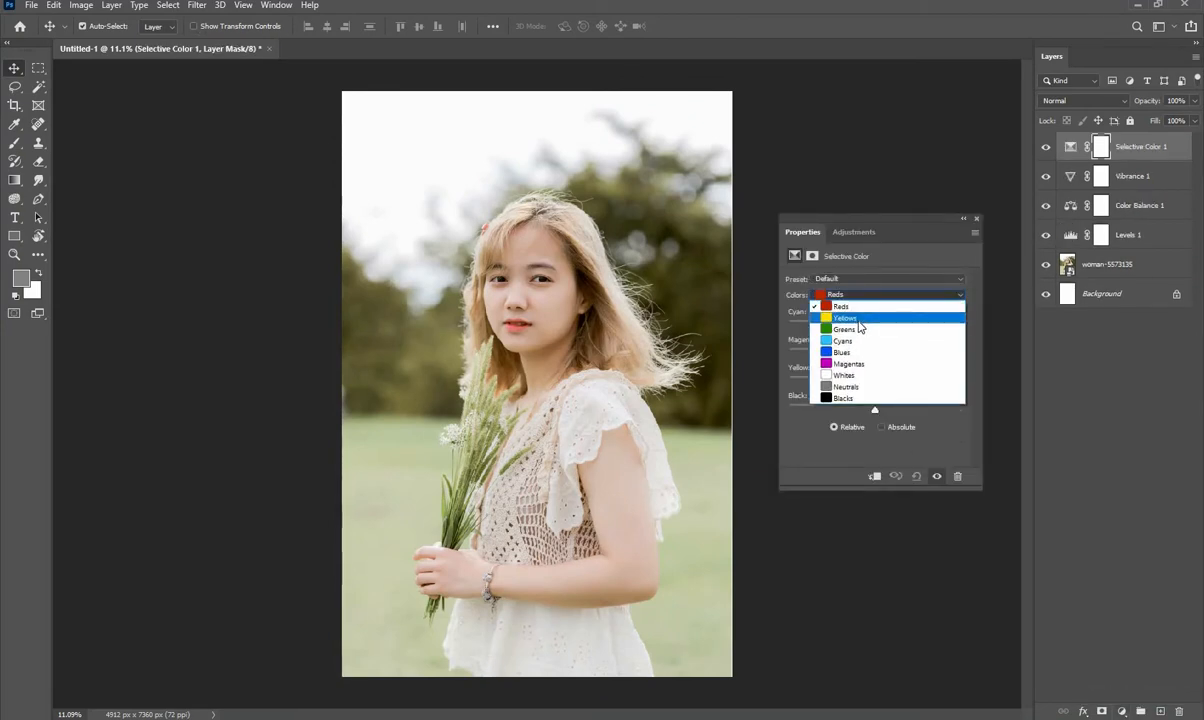
left_click(861, 345)
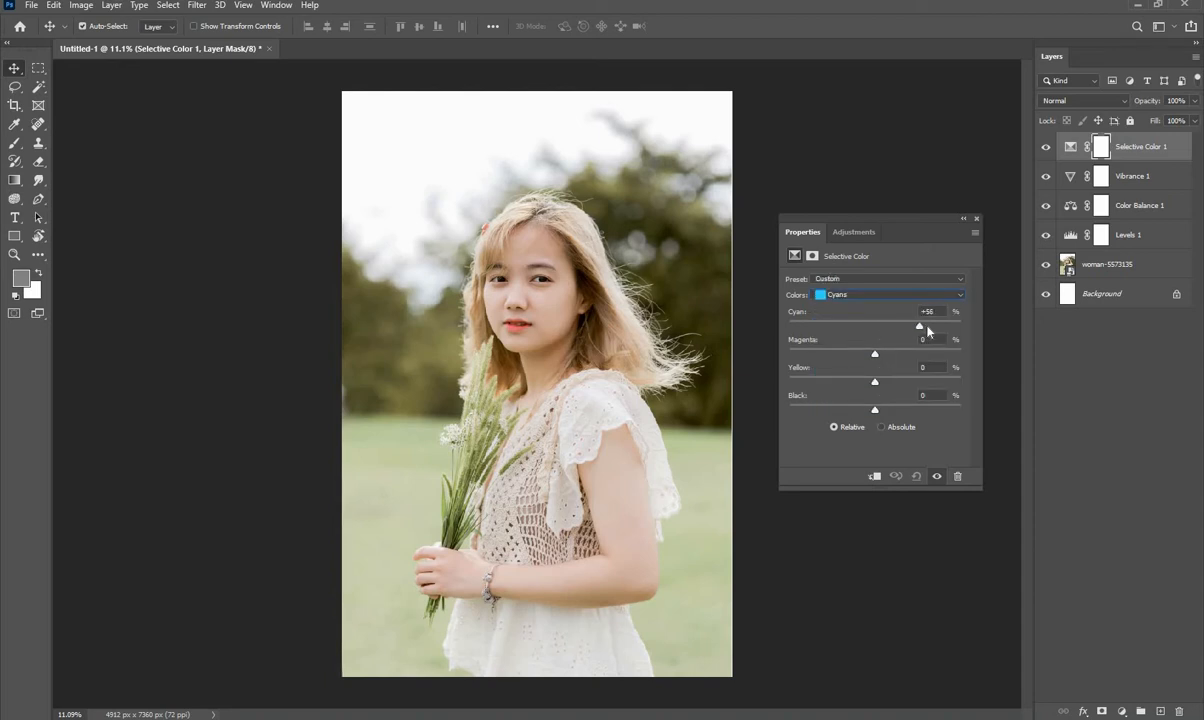
left_click(888, 327)
- Fine-tune the magenta and yellow amounts of the Cyans range slightly below zero, and deselect the adjustment layer
left_click_drag(875, 354, 789, 354)
left_click(862, 356)
left_click_drag(875, 382, 938, 383)
left_click(847, 381)
left_click_drag(871, 381, 869, 381)
left_click(977, 219)
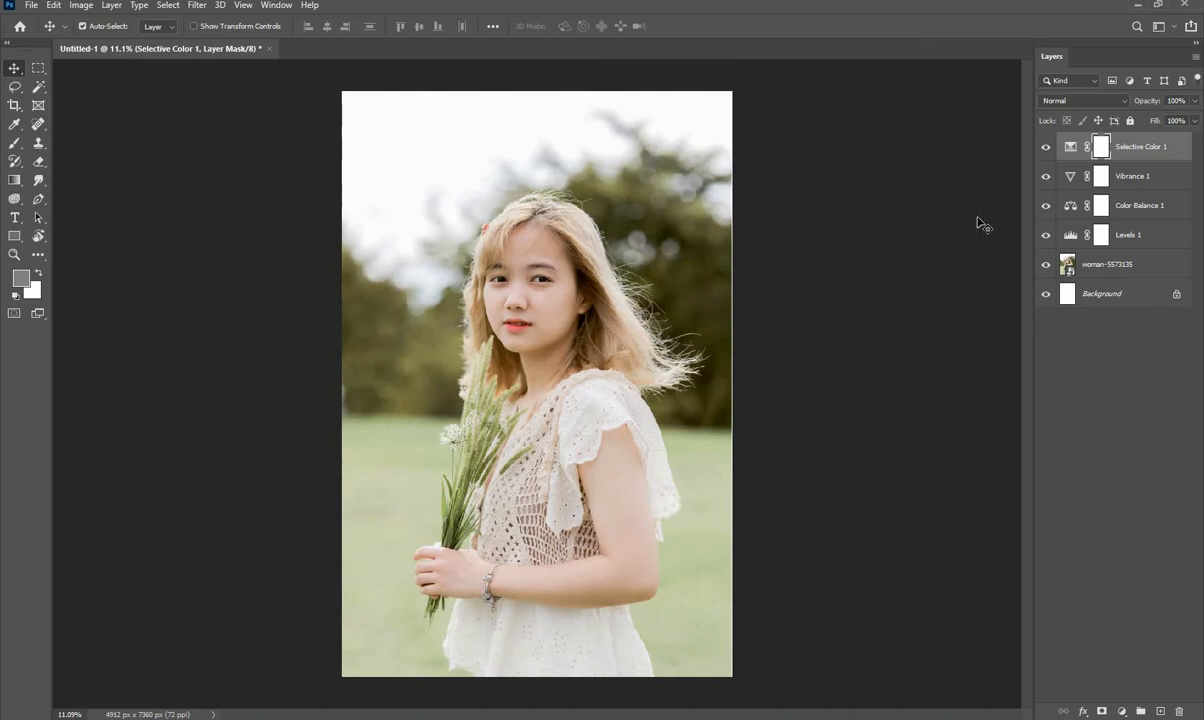
left_click(975, 223)
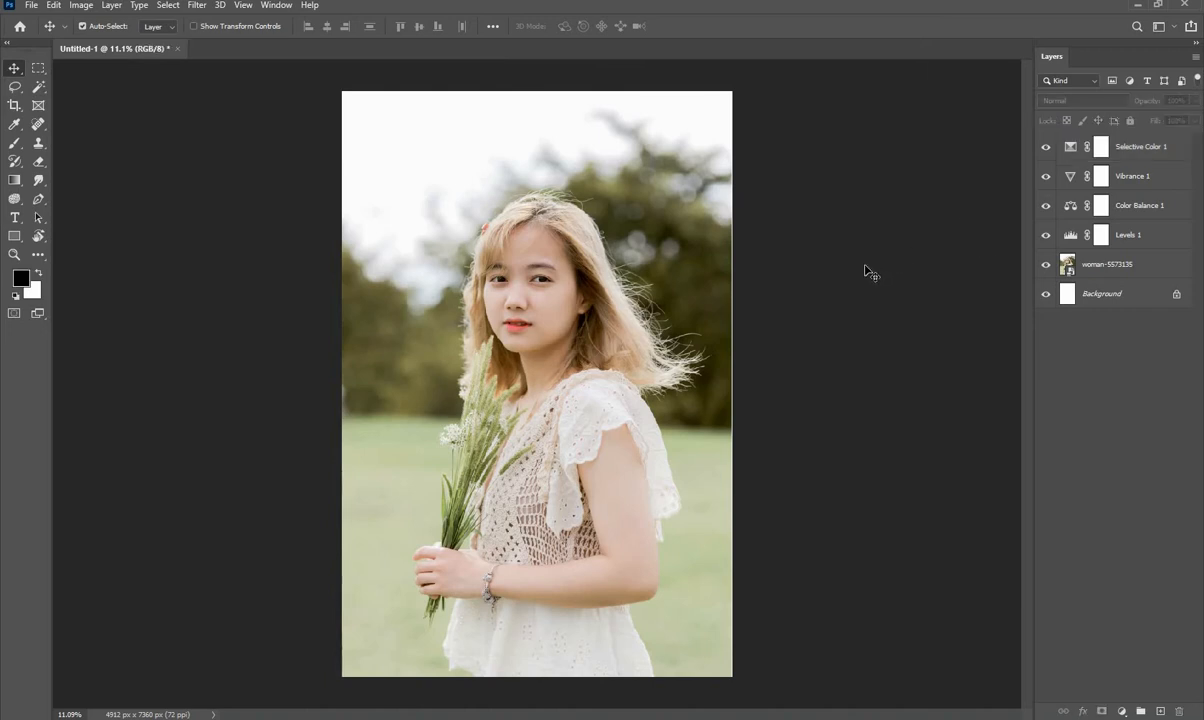
- Select the photo, the Background and all four adjustment layers and convert them into a single smart object
scroll(866, 271, "up", 1)
scroll(866, 271, "down", 1)
key("ctrl")
left_click(1105, 275, "ctrl")
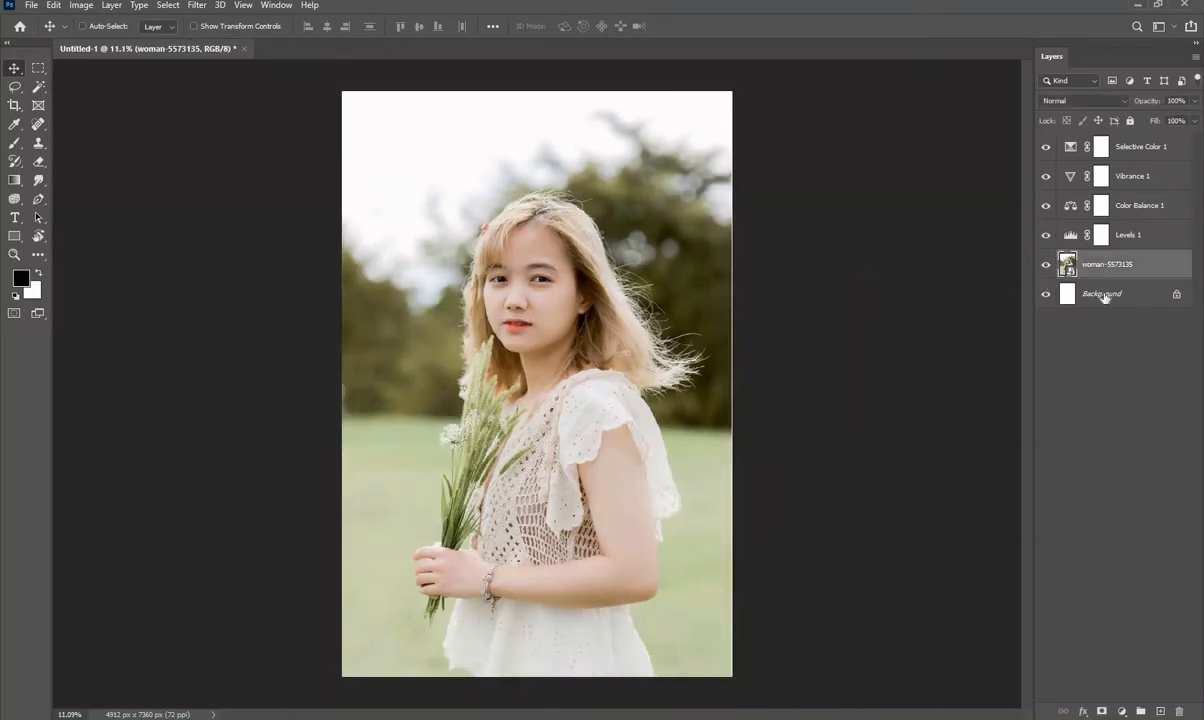
left_click(1104, 297, "ctrl")
left_click(1121, 244, "ctrl")
left_click(1134, 213, "ctrl")
left_click(1138, 170, "ctrl")
left_click(1138, 148, "ctrl")
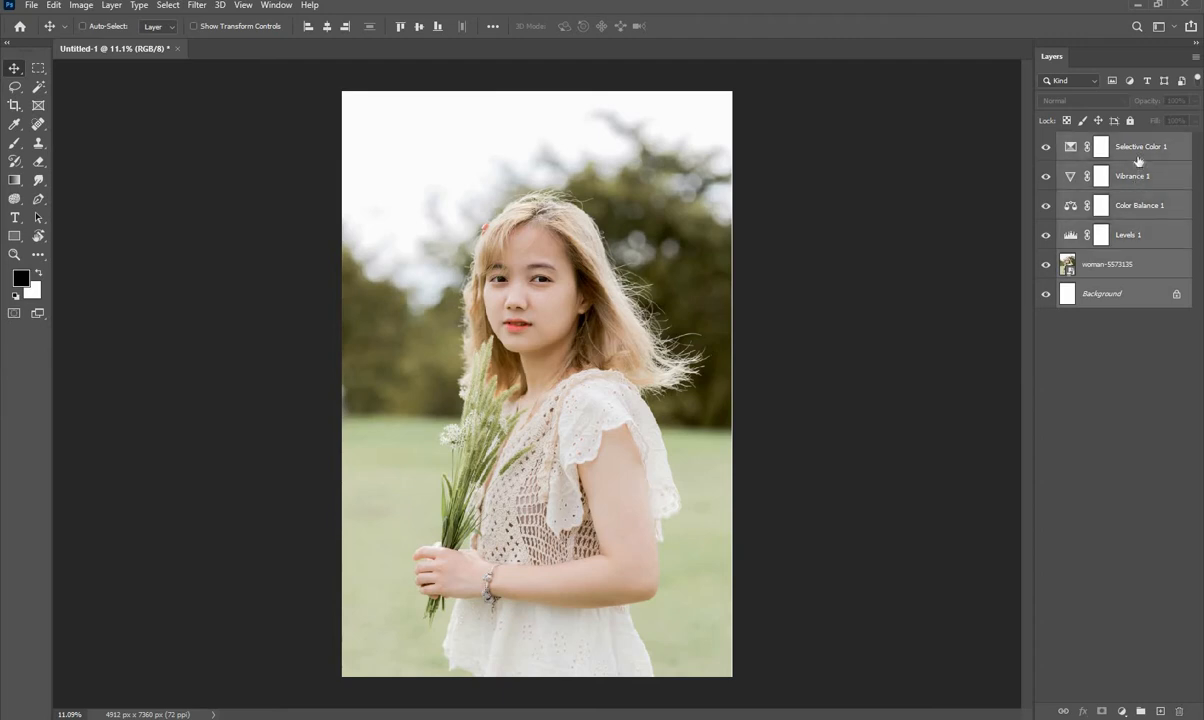
right_click(1138, 150)
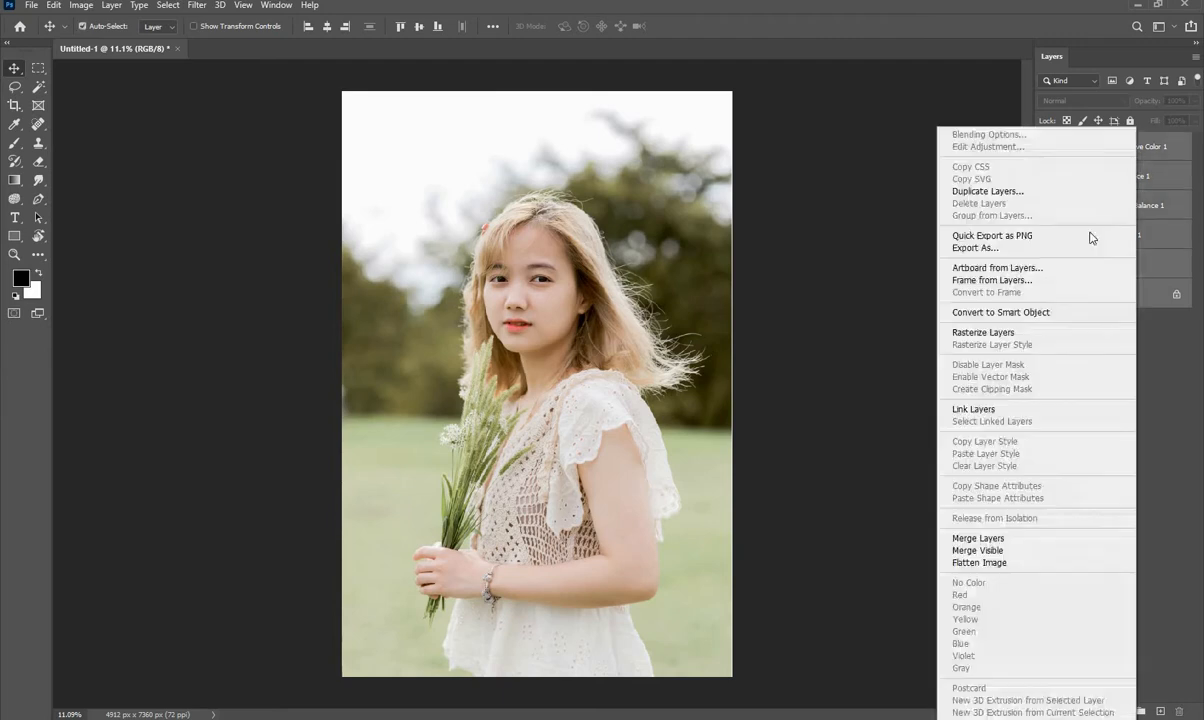
left_click(1034, 312)
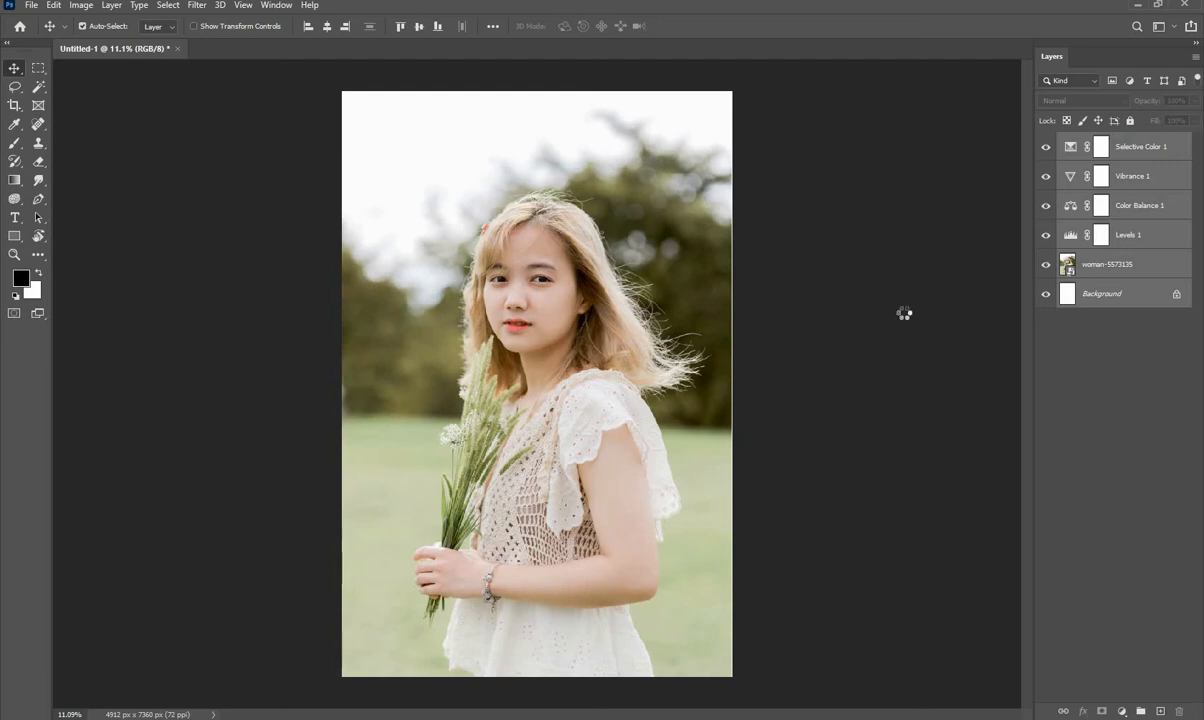
- Start a Camera Raw filter on the smart object and set exposure to -0.40 and contrast to +27
left_click(197, 6)
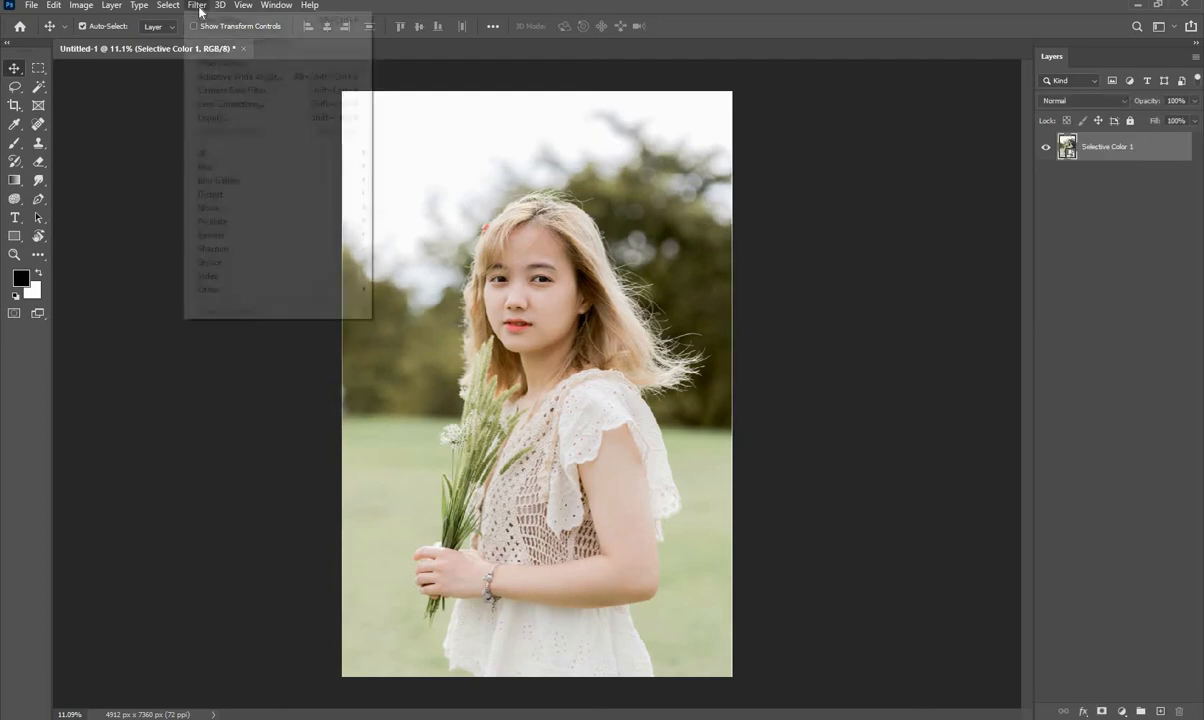
left_click(222, 88)
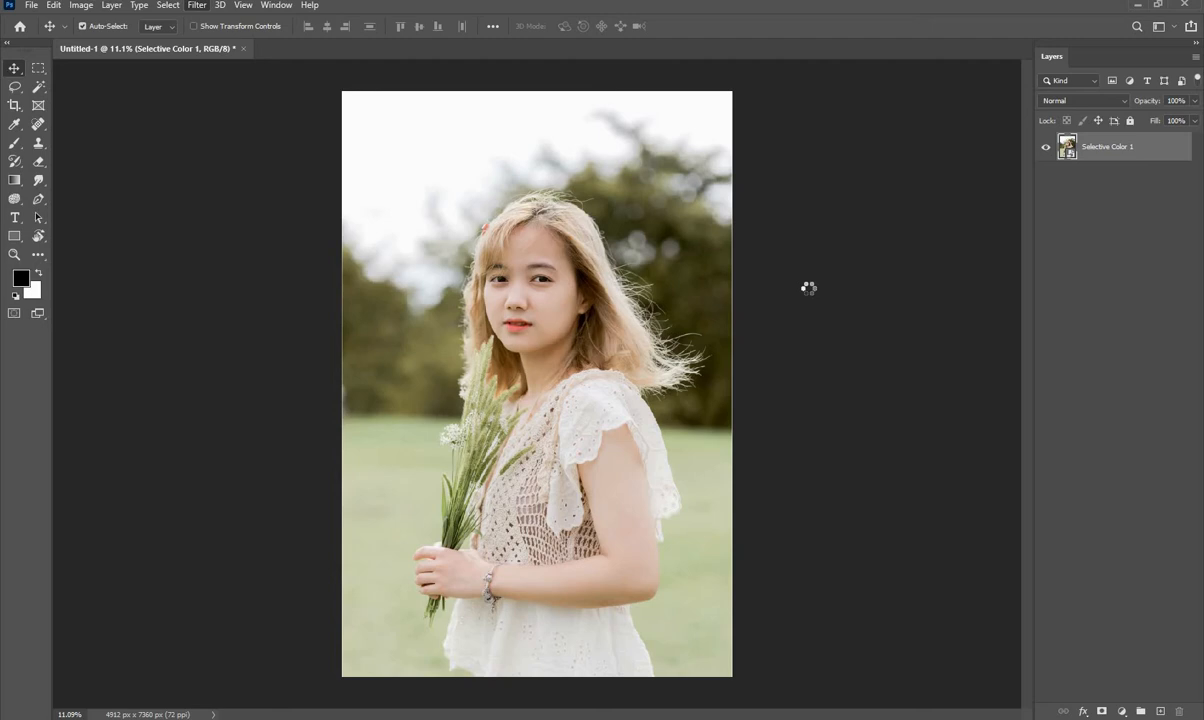
scroll(967, 284, "up", 1)
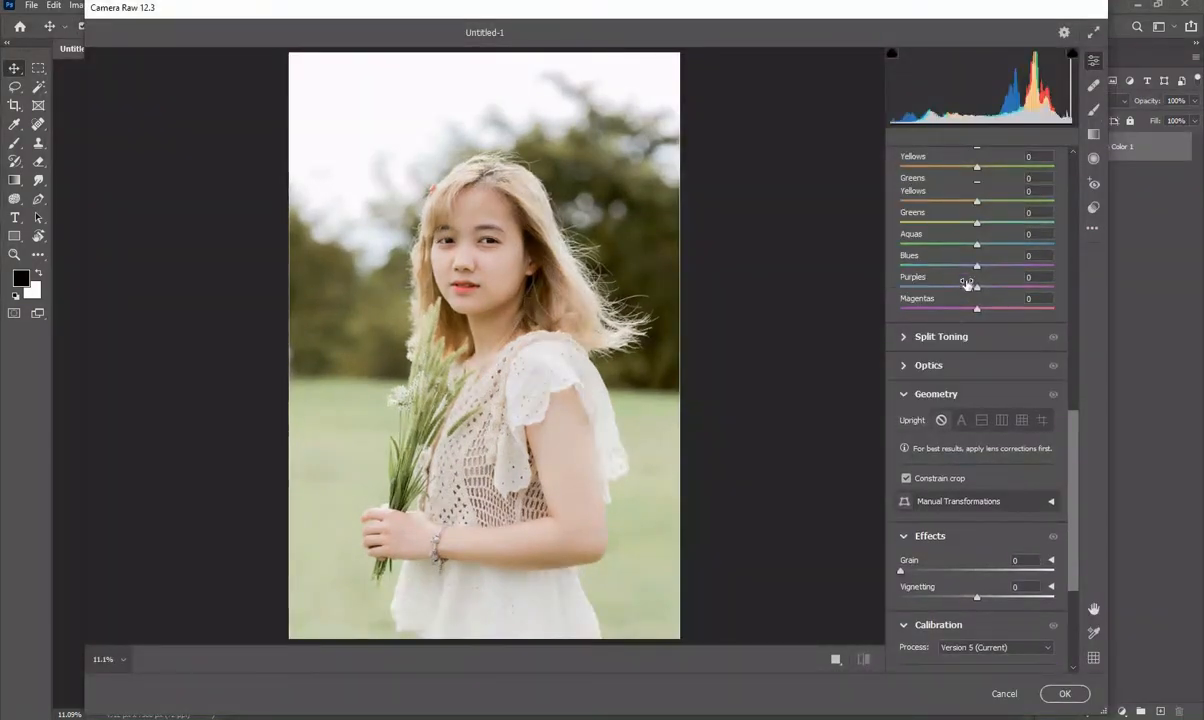
scroll(967, 284, "up", 15)
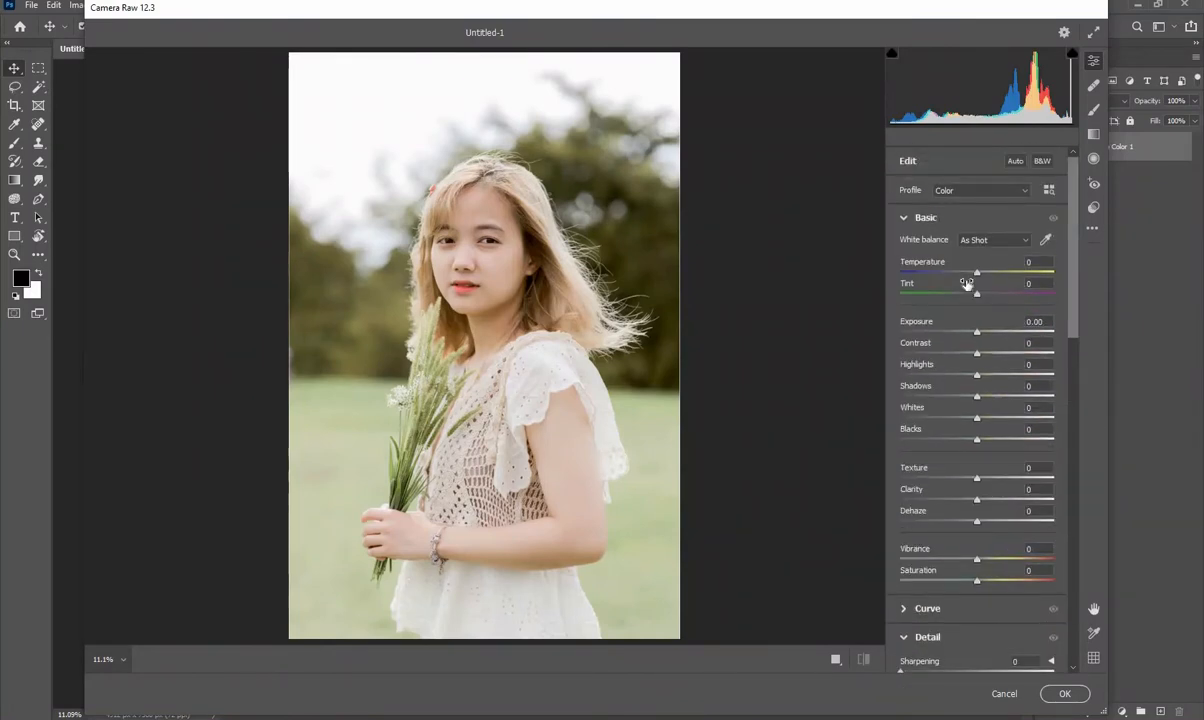
left_click_drag(977, 332, 997, 360)
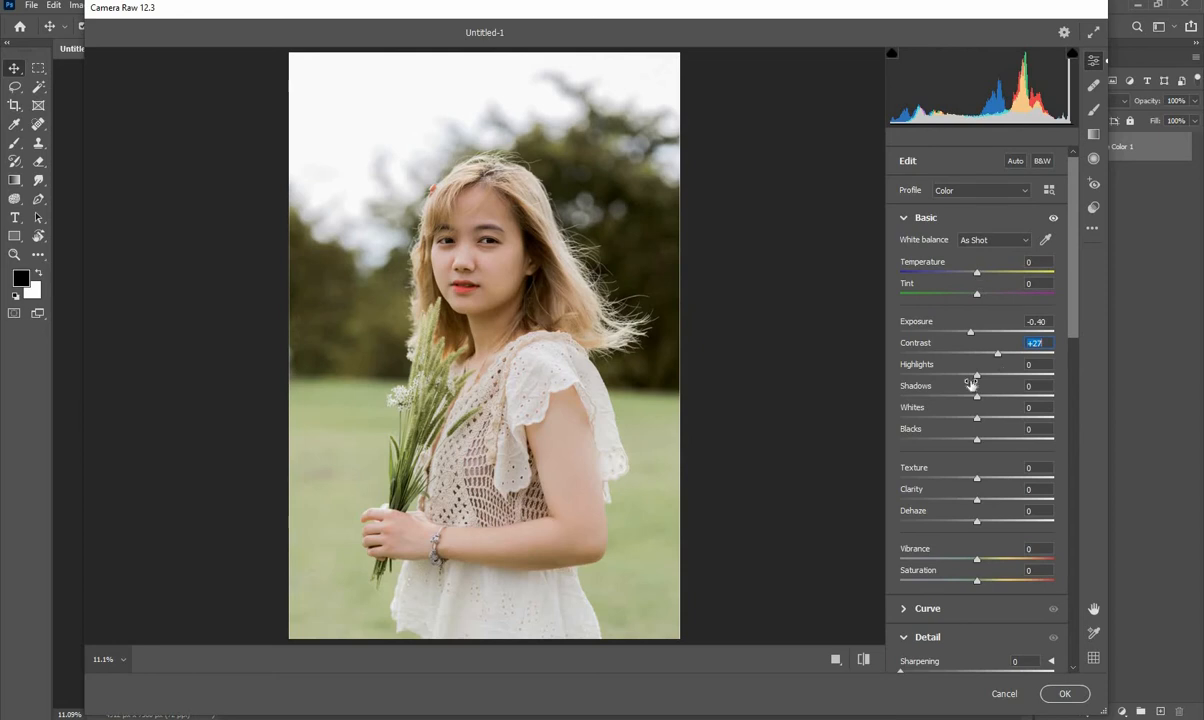
- Set whites to -10, blacks to -7, shadows to -7, highlights to -14 and clarity to +9 in Camera Raw
scroll(972, 378, "down", 2)
left_click_drag(977, 349, 970, 370)
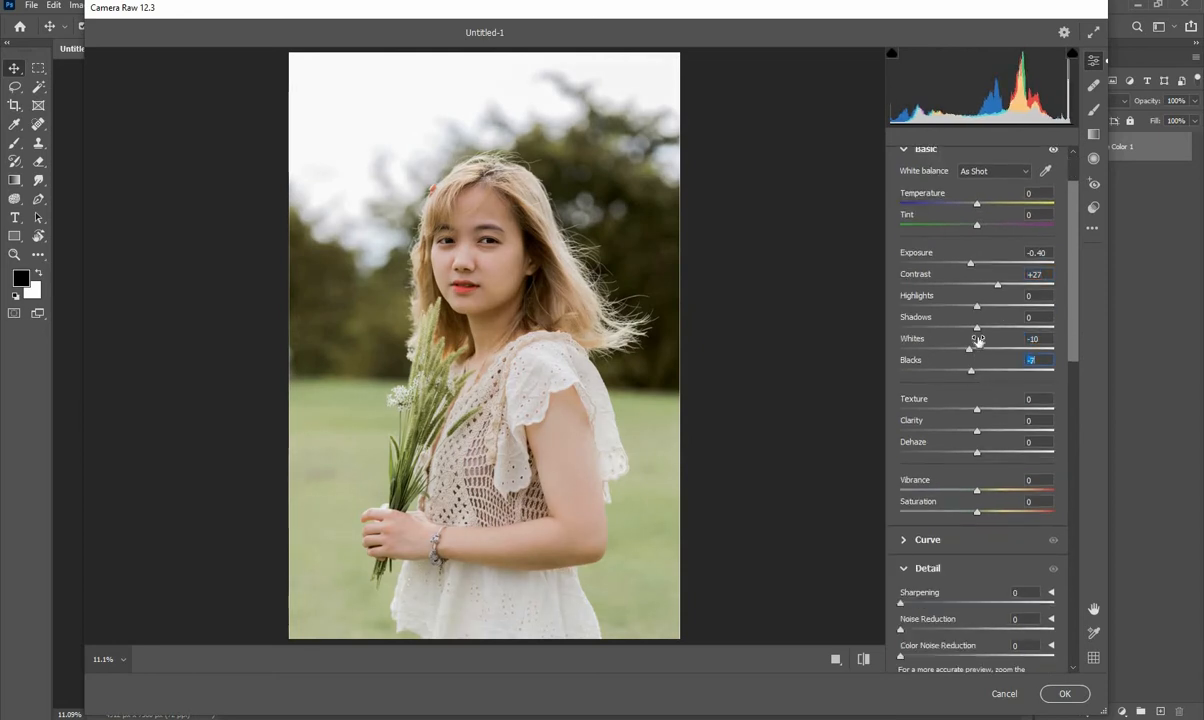
mouse_move(977, 325)
left_mouse_down()
mouse_move(950, 305)
mouse_move(966, 305)
left_mouse_up()
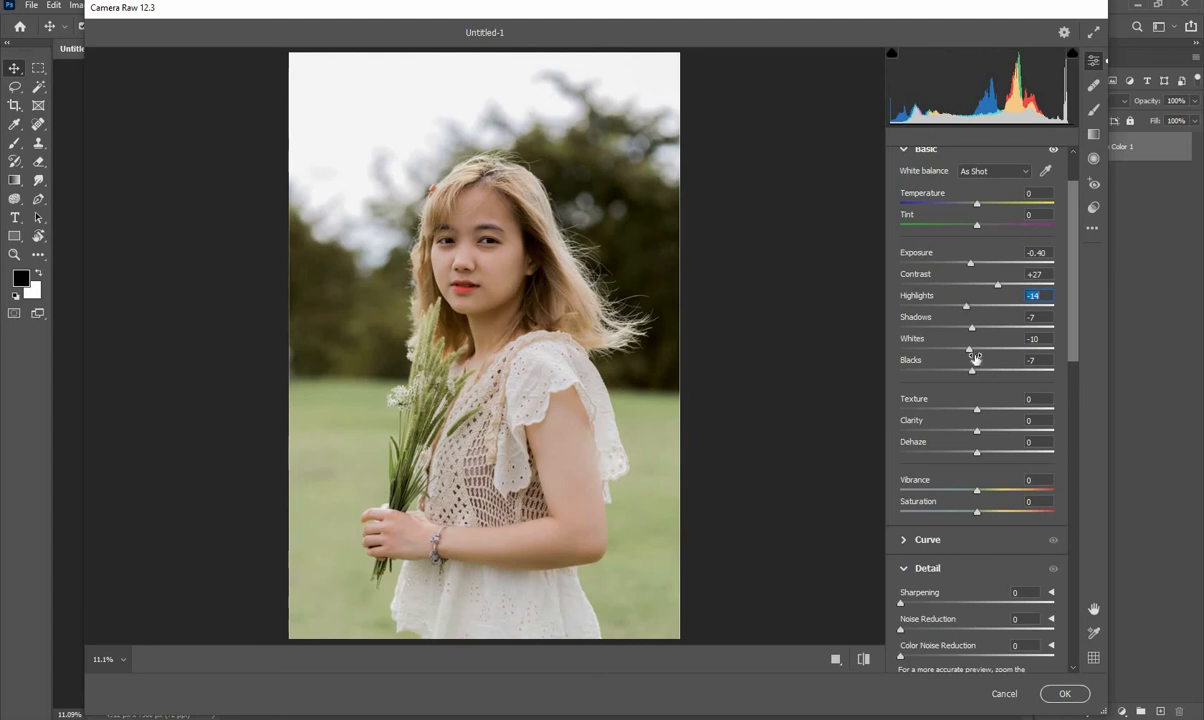
scroll(976, 340, "down", 2)
left_click_drag(981, 330, 984, 328)
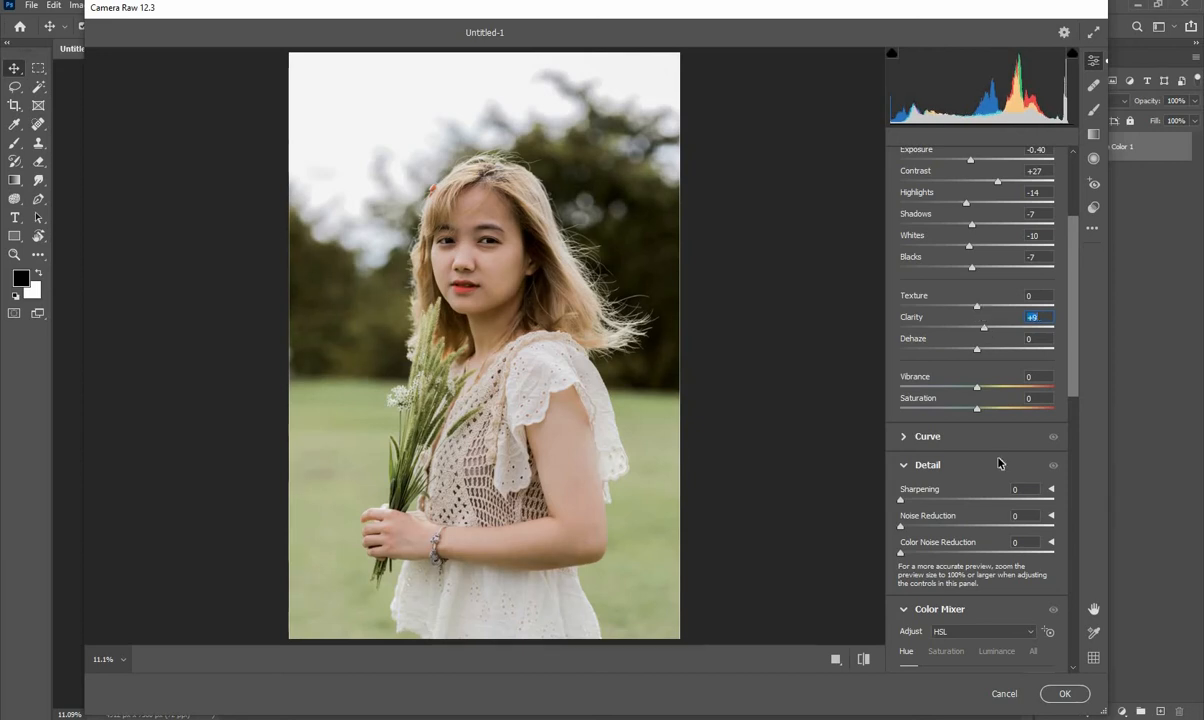
- Set the Yellows hue to -100 in the Color Mixer, try and reset an Oranges hue shift, and apply the Camera Raw filter
scroll(1000, 462, "down", 6)
left_click_drag(980, 416, 881, 427)
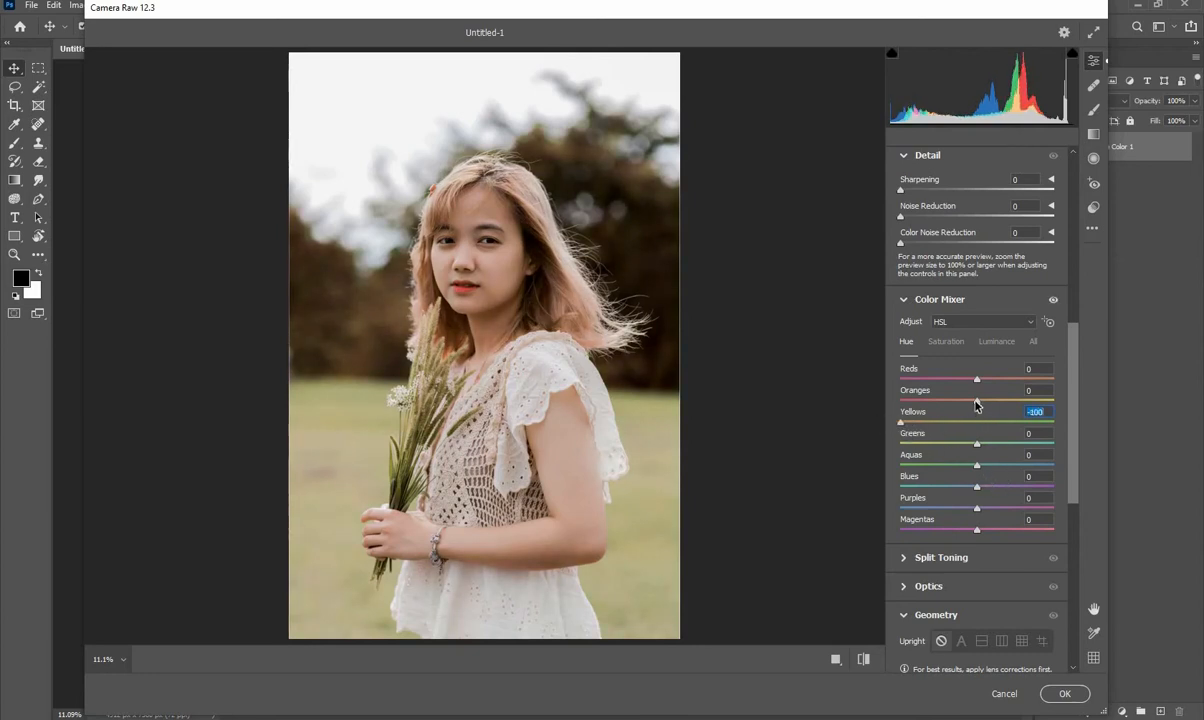
left_click_drag(977, 400, 1016, 404)
double_click(1015, 401)
left_click(1061, 697)
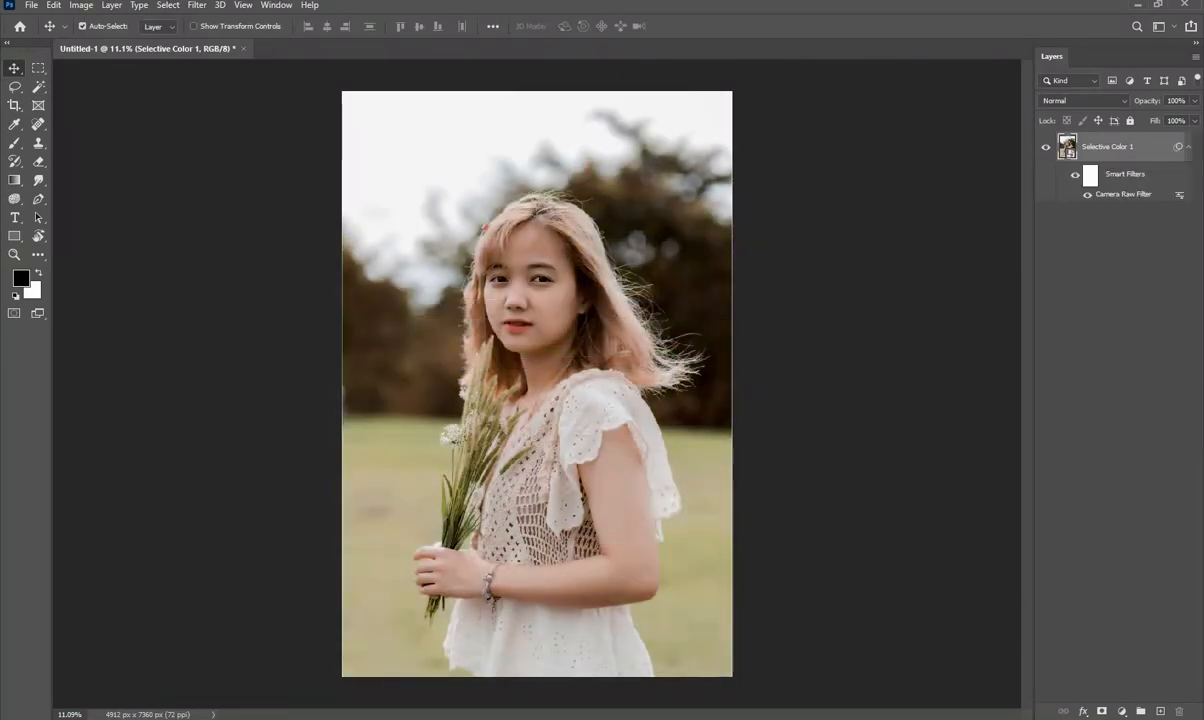
- Switch to File Explorer and look through the mockup design, premiere editing work, photo and Roaming folders for the iris image
key("alt+Tab")
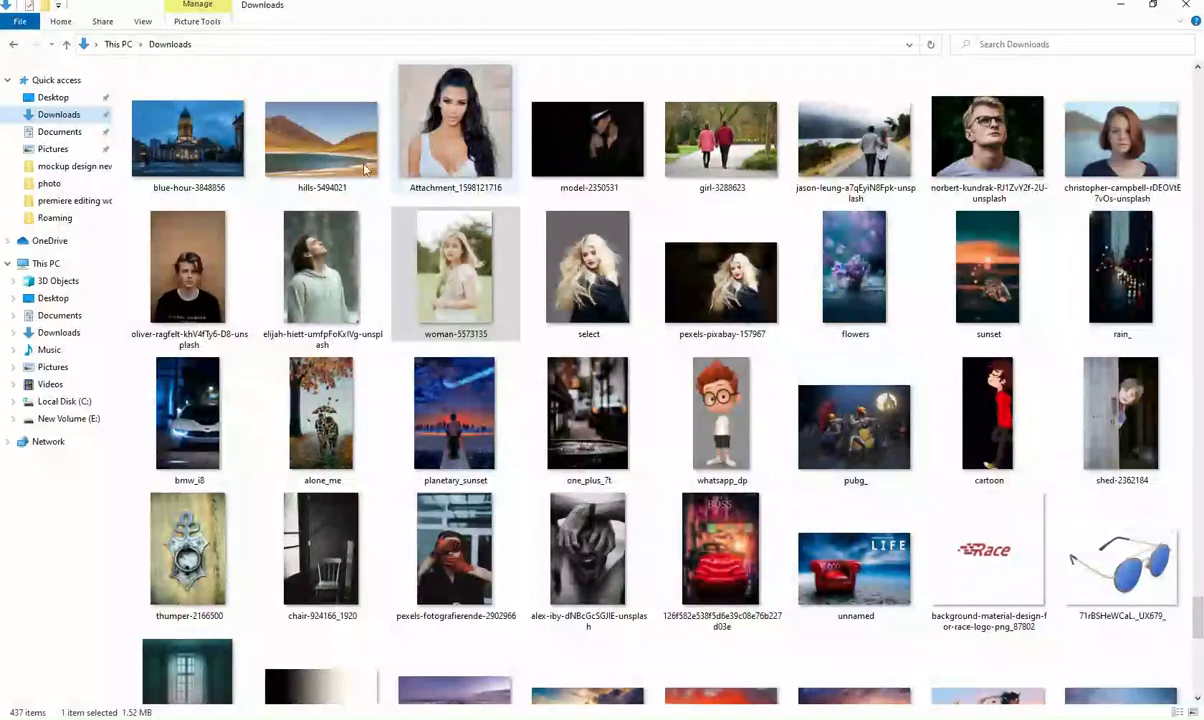
left_click(74, 168)
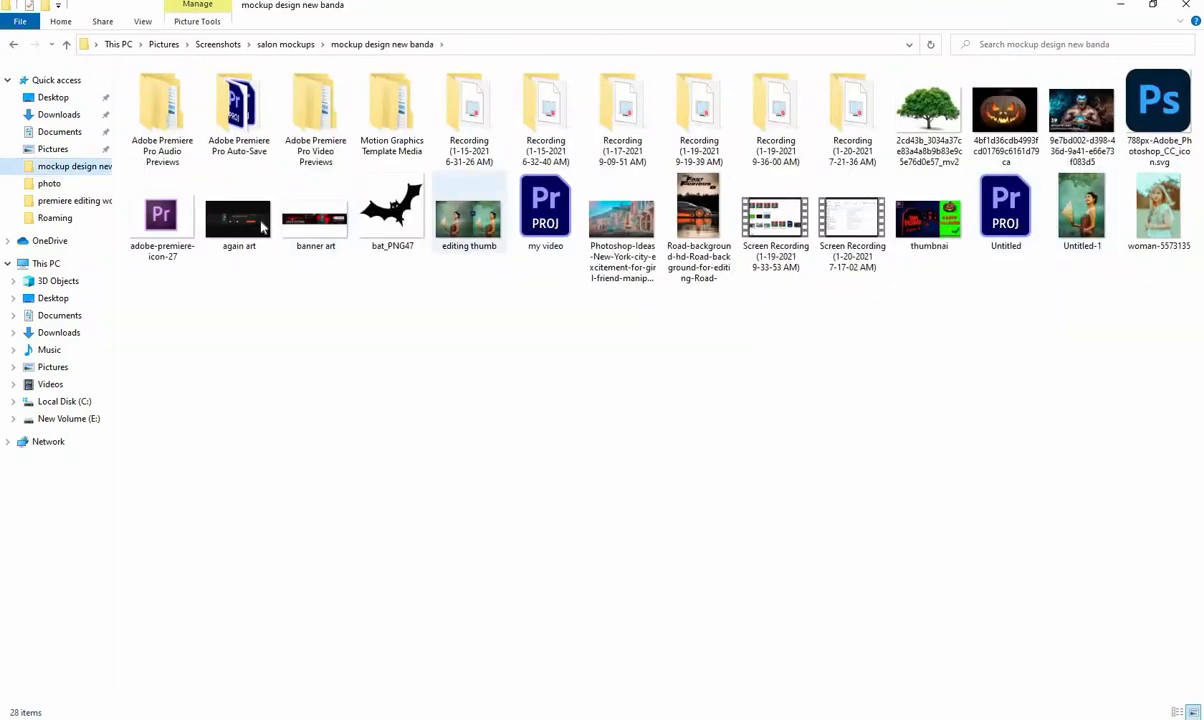
left_click(55, 218)
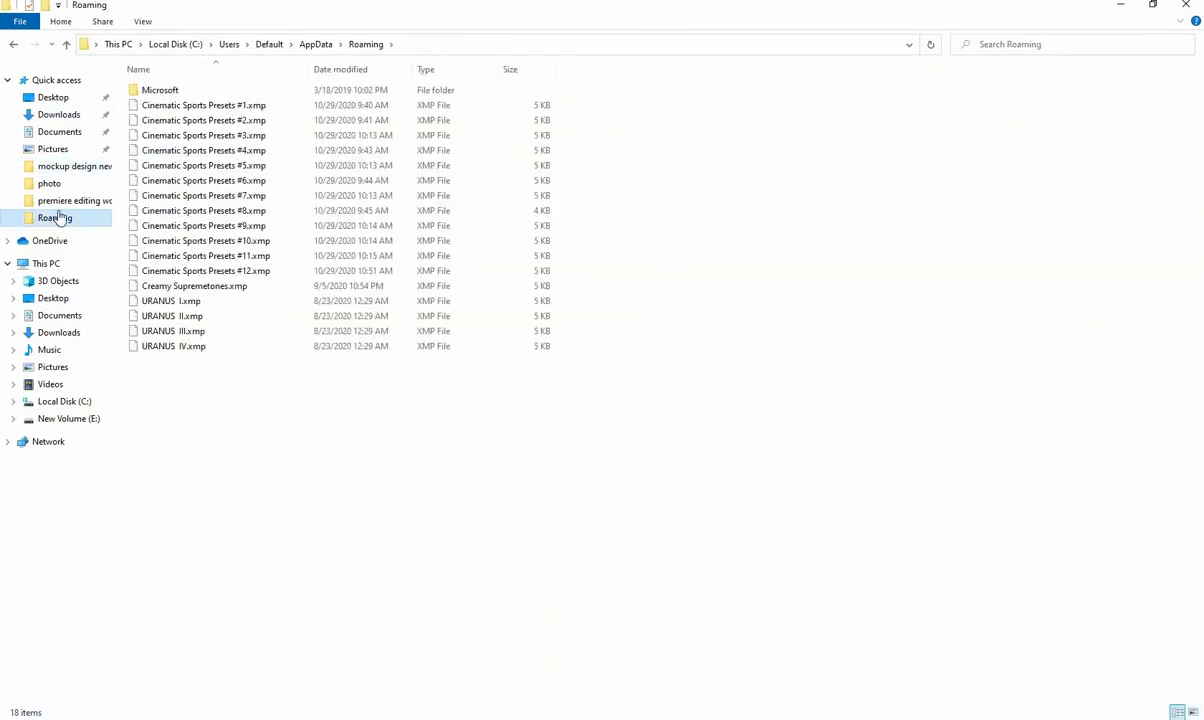
left_click(72, 201)
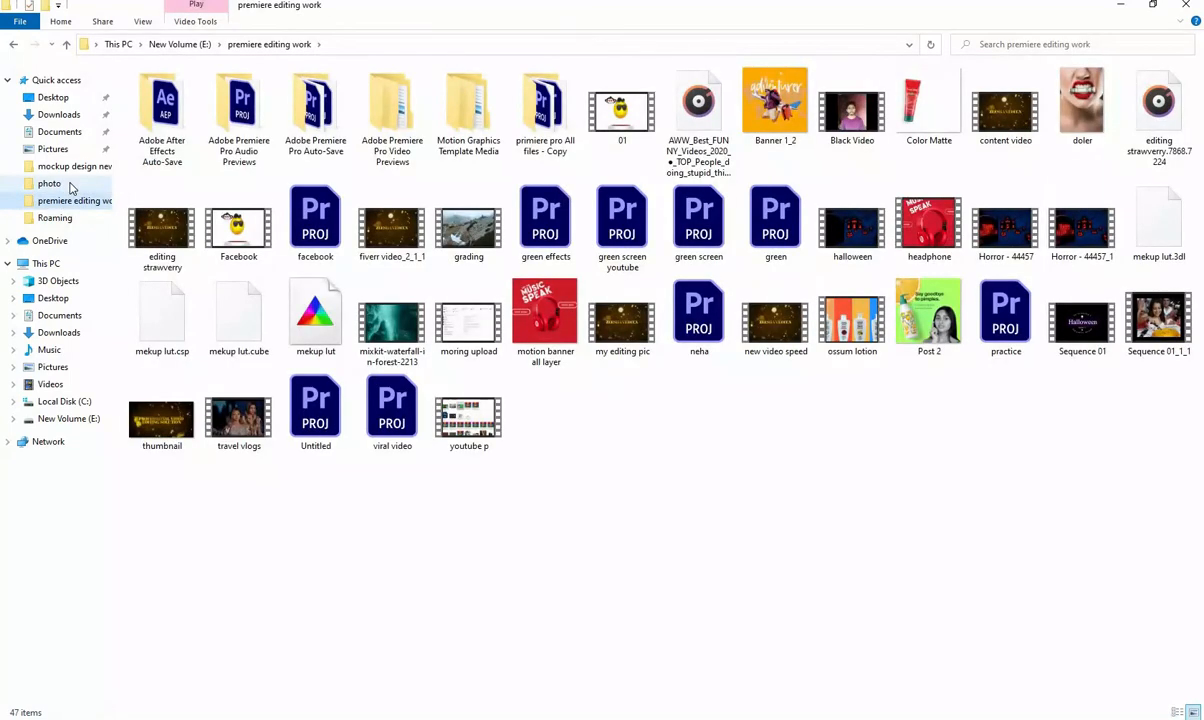
left_click(70, 186)
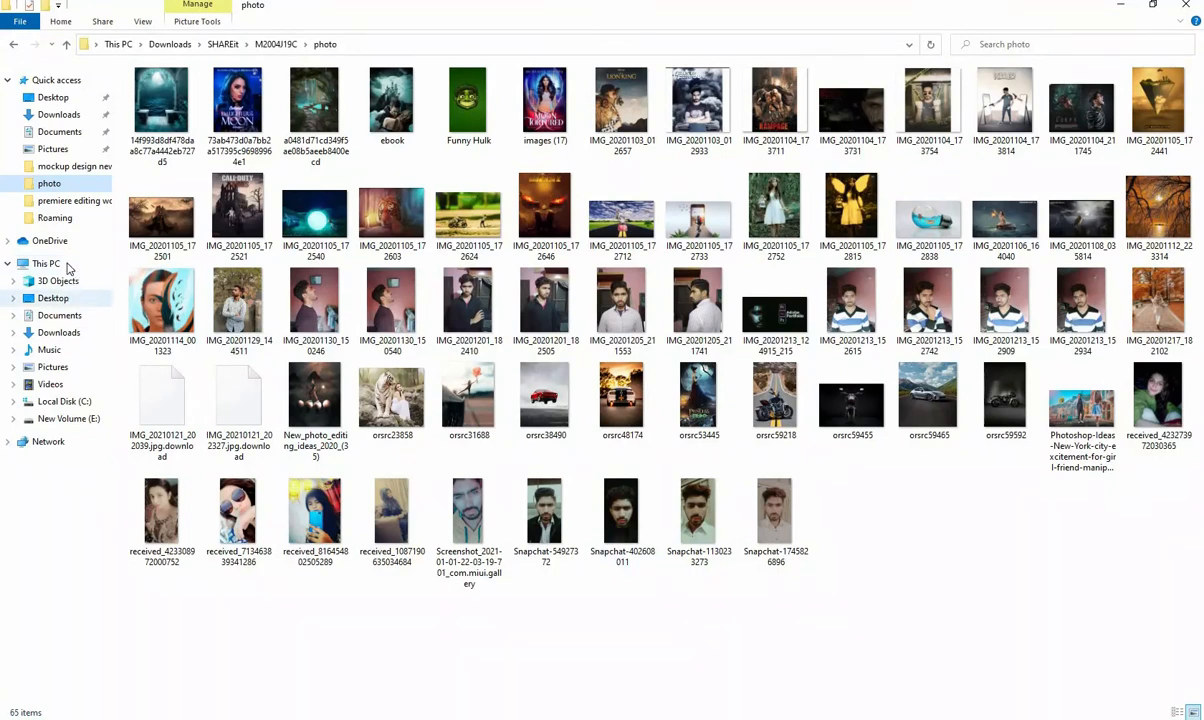
left_click(69, 170)
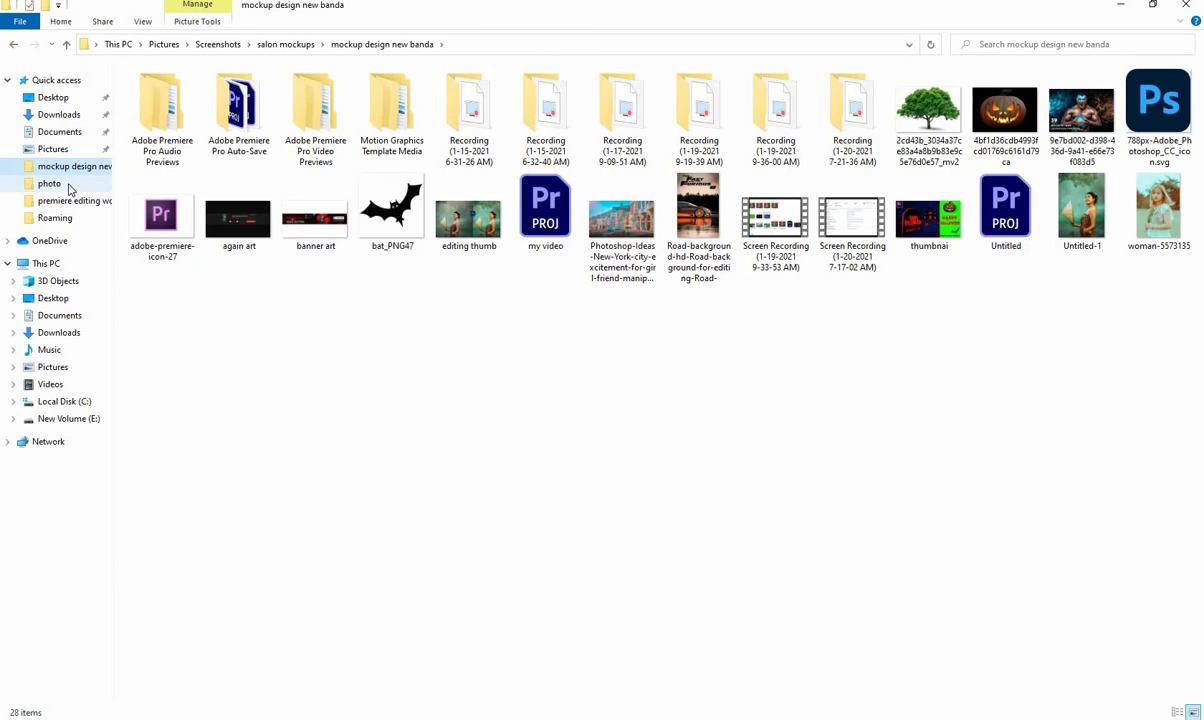
left_click(70, 188)
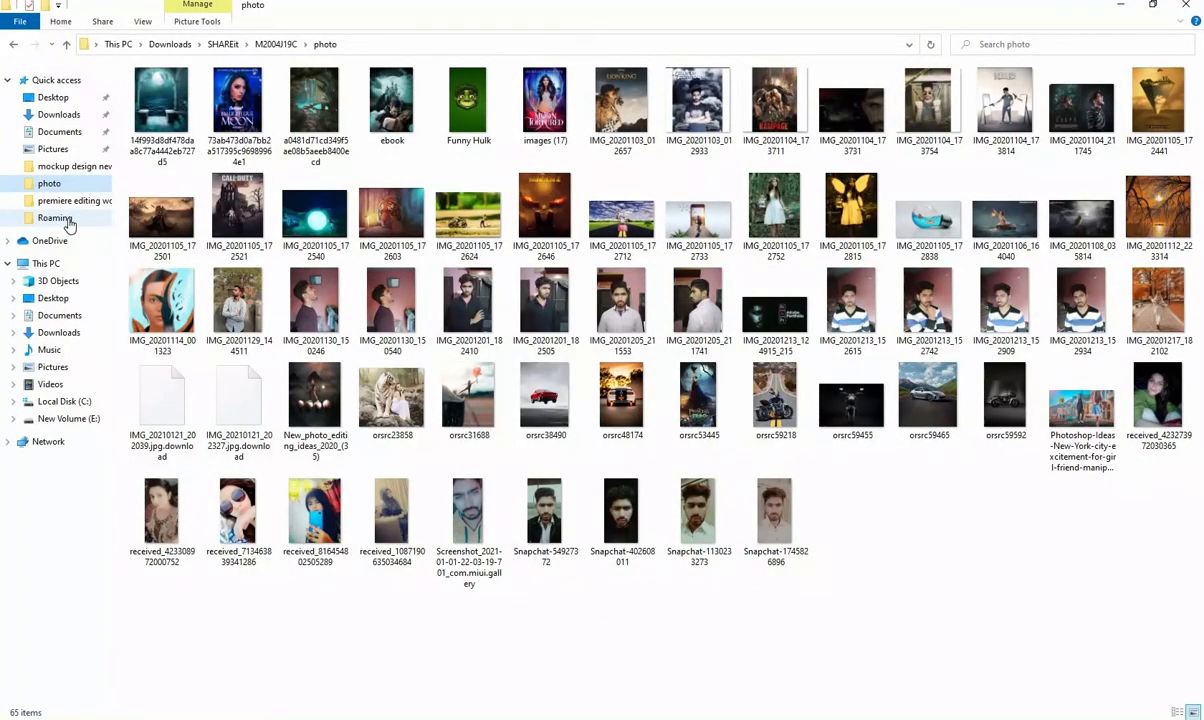
left_click(67, 220)
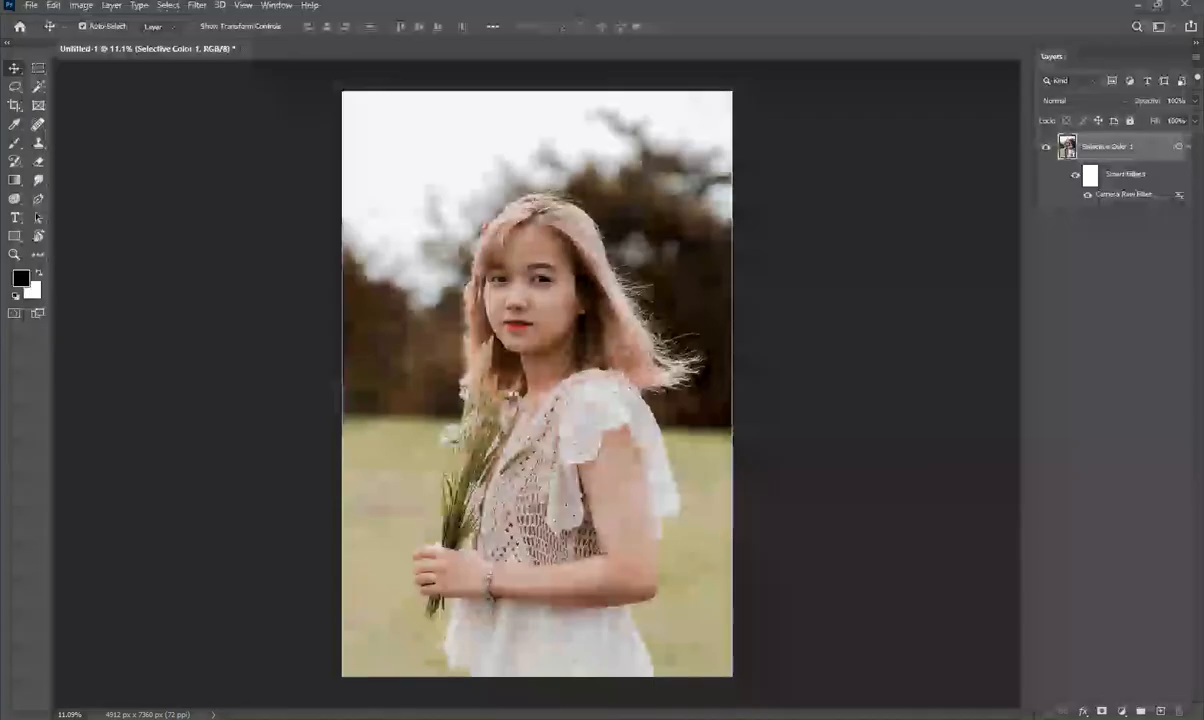
- Place the green iris image onto the portrait's face as a new layer above the graded smart object
left_click_drag(518, 388, 543, 281)
scroll(543, 281, "up", 2)
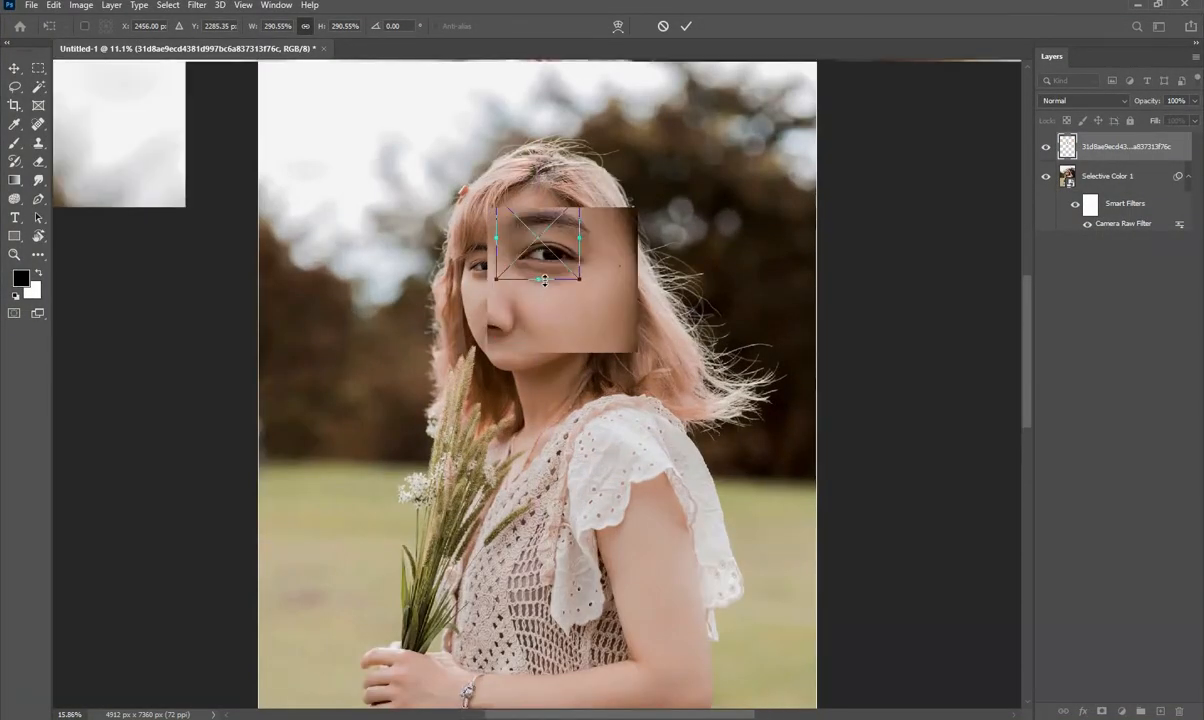
scroll(543, 281, "up", 3)
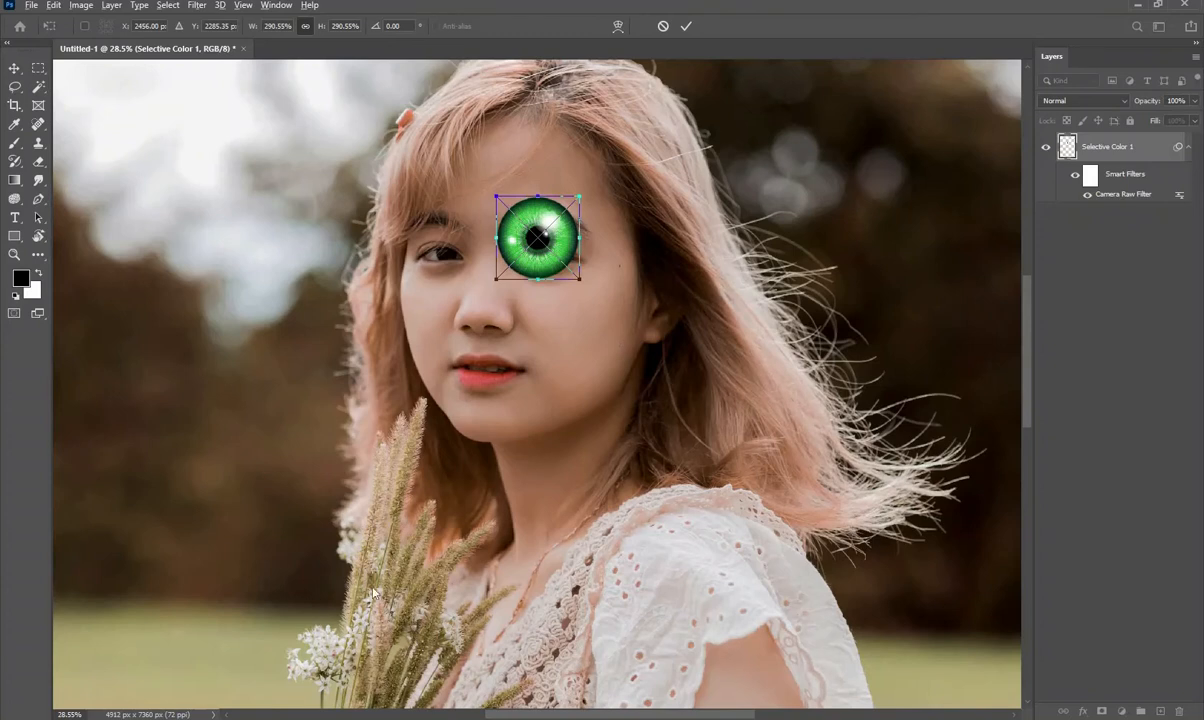
left_click(686, 28)
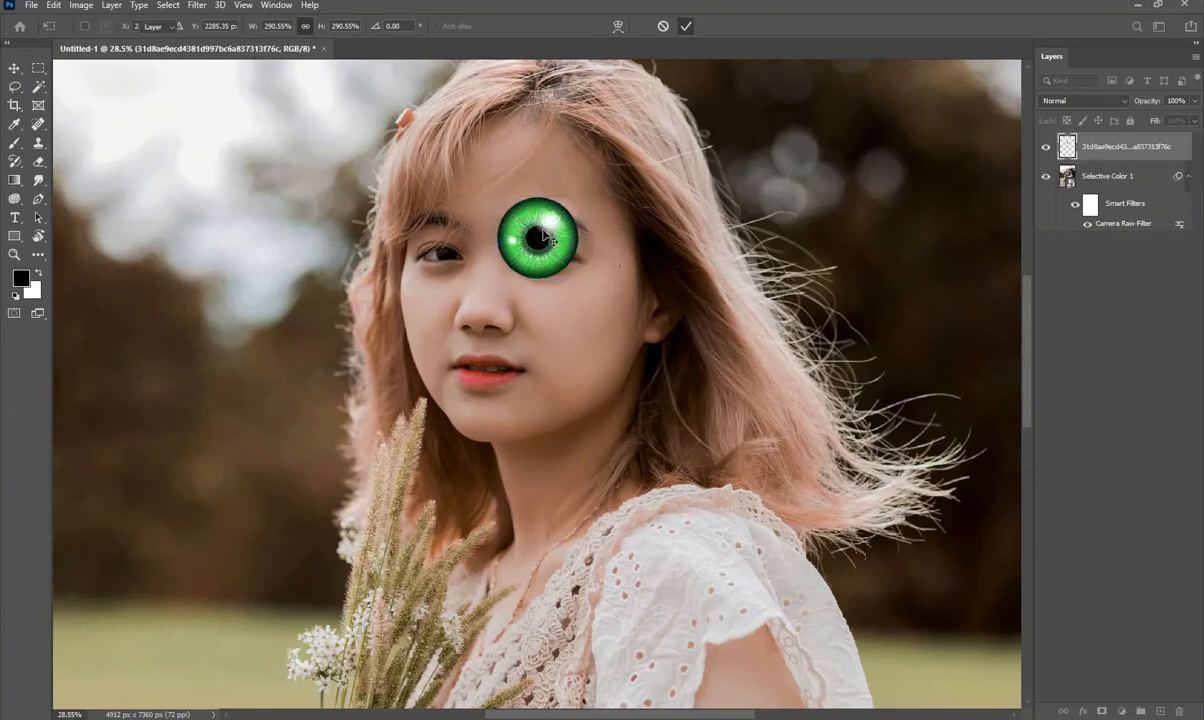
- Move the green iris down and outward so it is centred over the woman's eye beside it
scroll(543, 236, "up", 1)
scroll(545, 248, "up", 5)
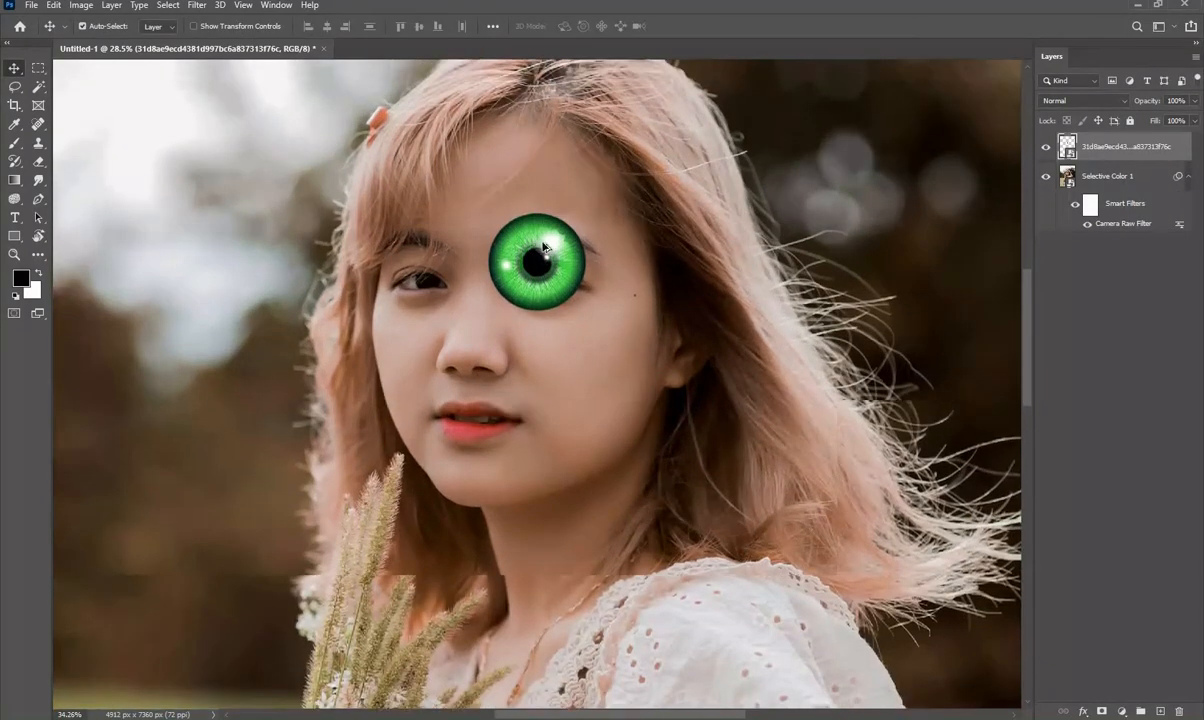
scroll(545, 344, "up", 5)
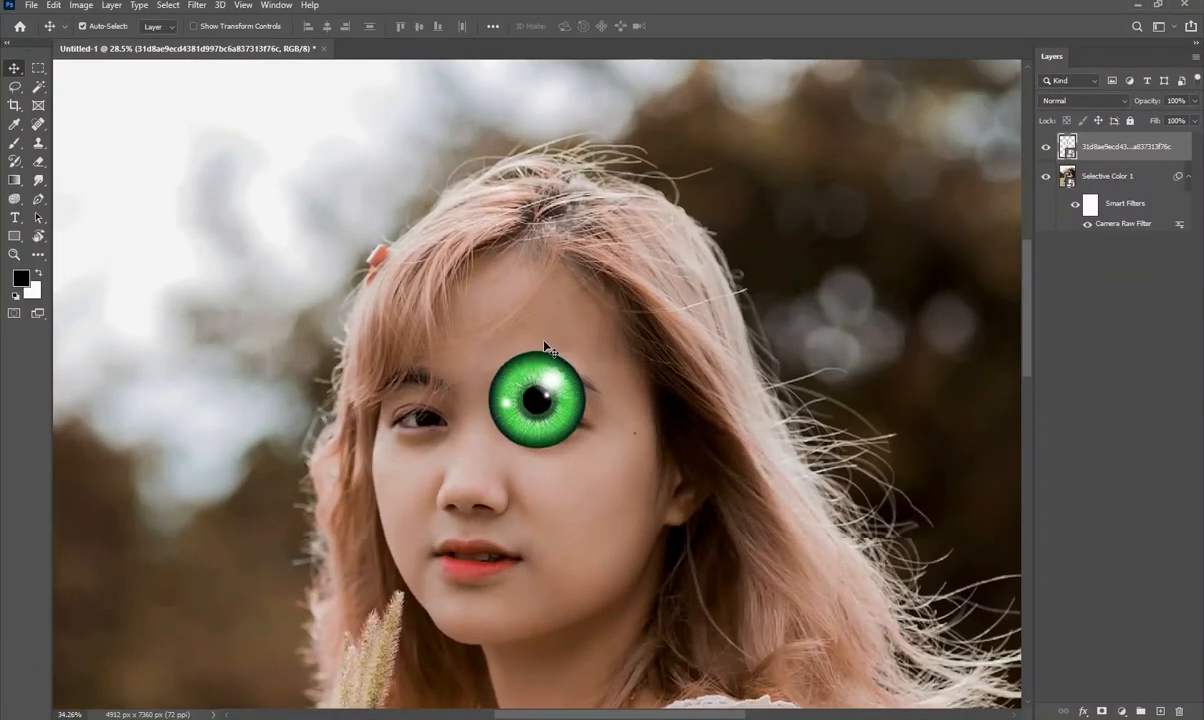
scroll(537, 410, "up", 1)
scroll(540, 421, "up", 3)
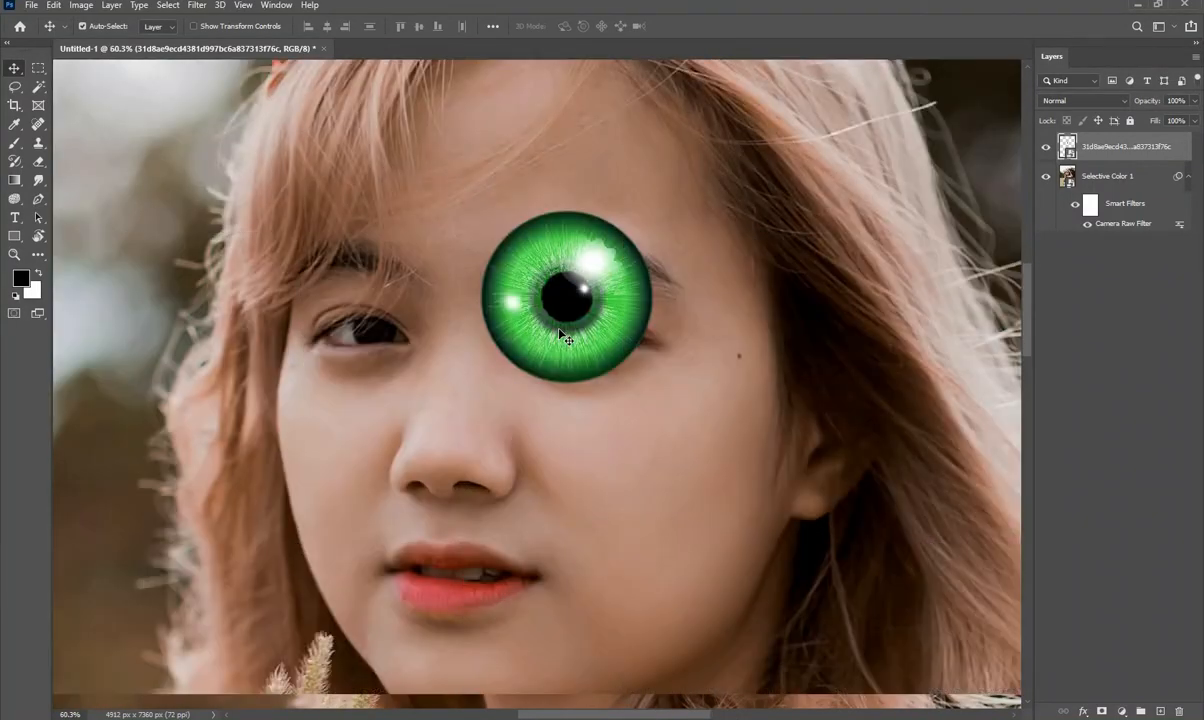
left_click_drag(566, 338, 585, 353)
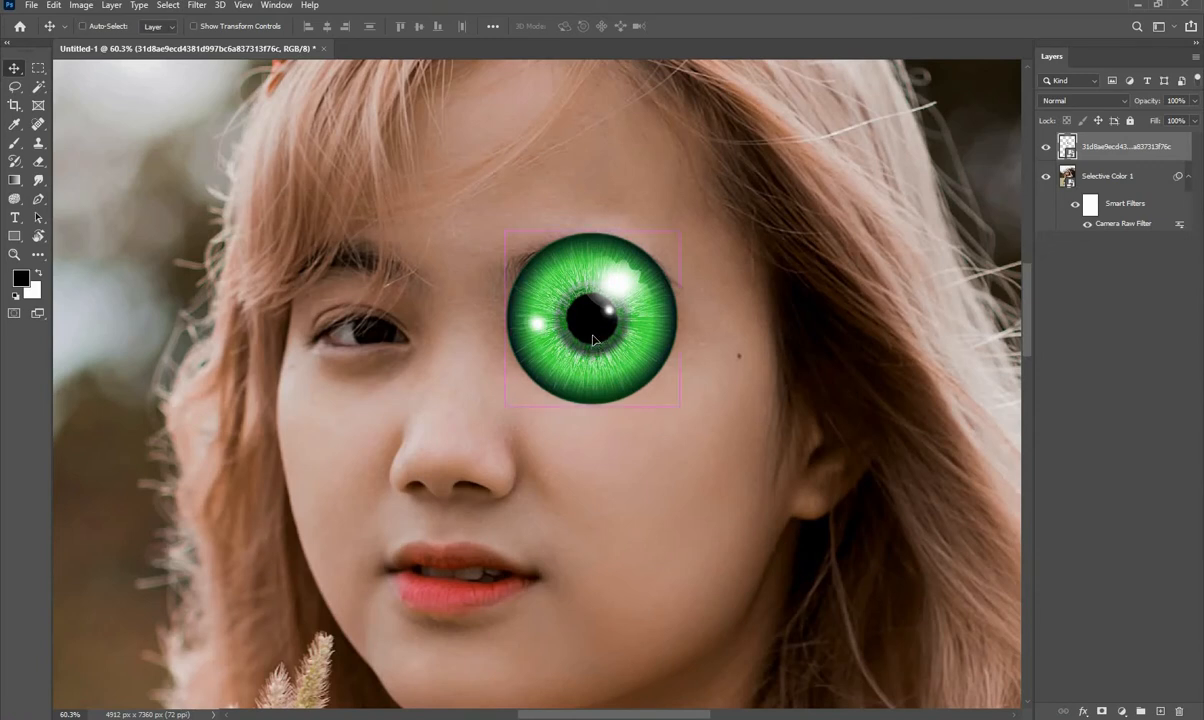
- Scale the green iris down to about 109% and rotate it about -12° to fit the eye
key("ctrl+t")
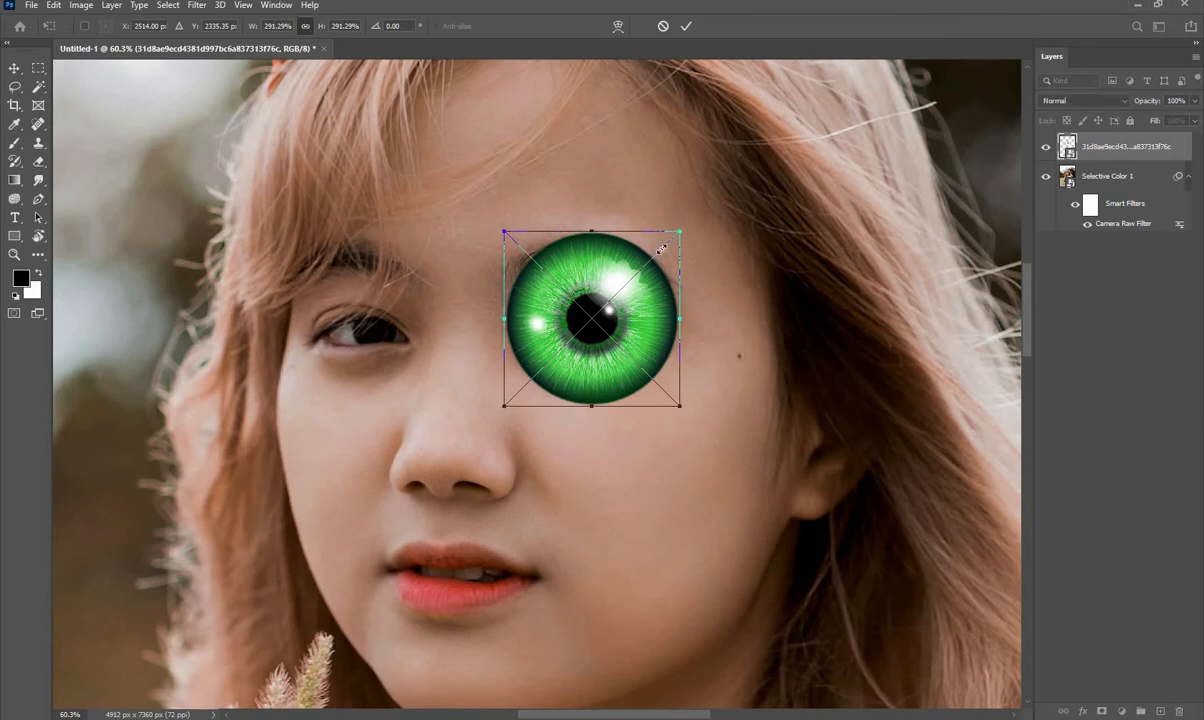
left_click_drag(662, 248, 639, 273)
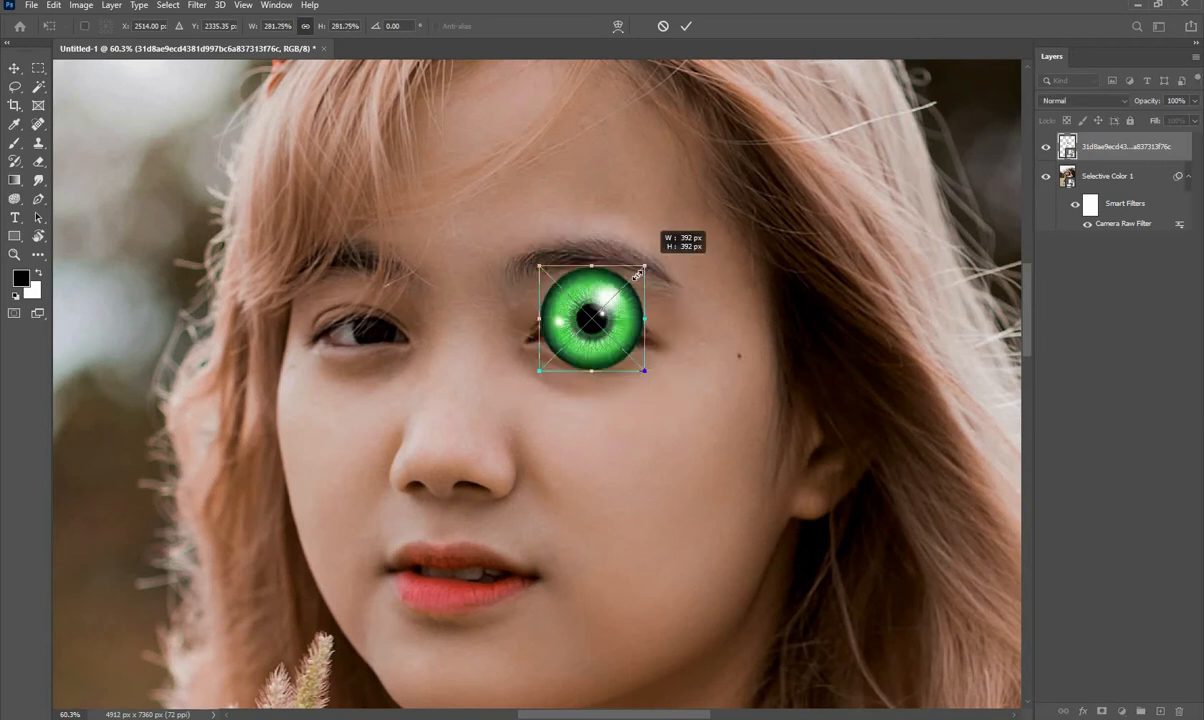
left_click_drag(651, 266, 623, 273)
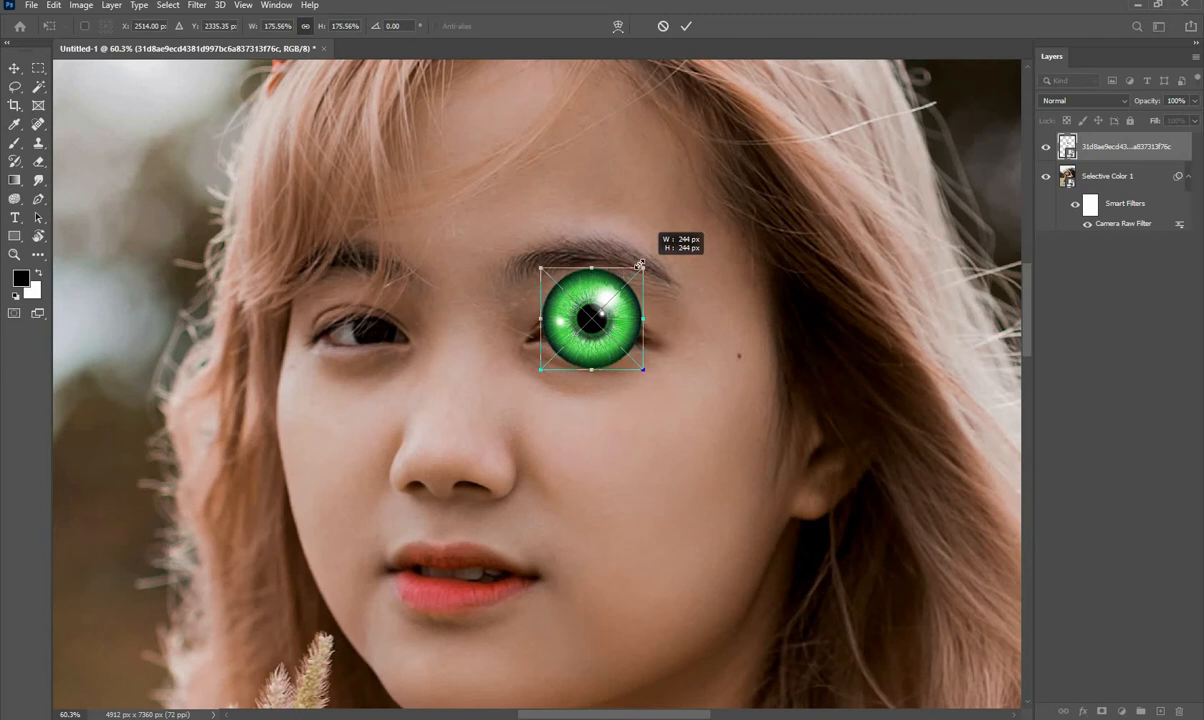
left_click_drag(645, 268, 614, 287)
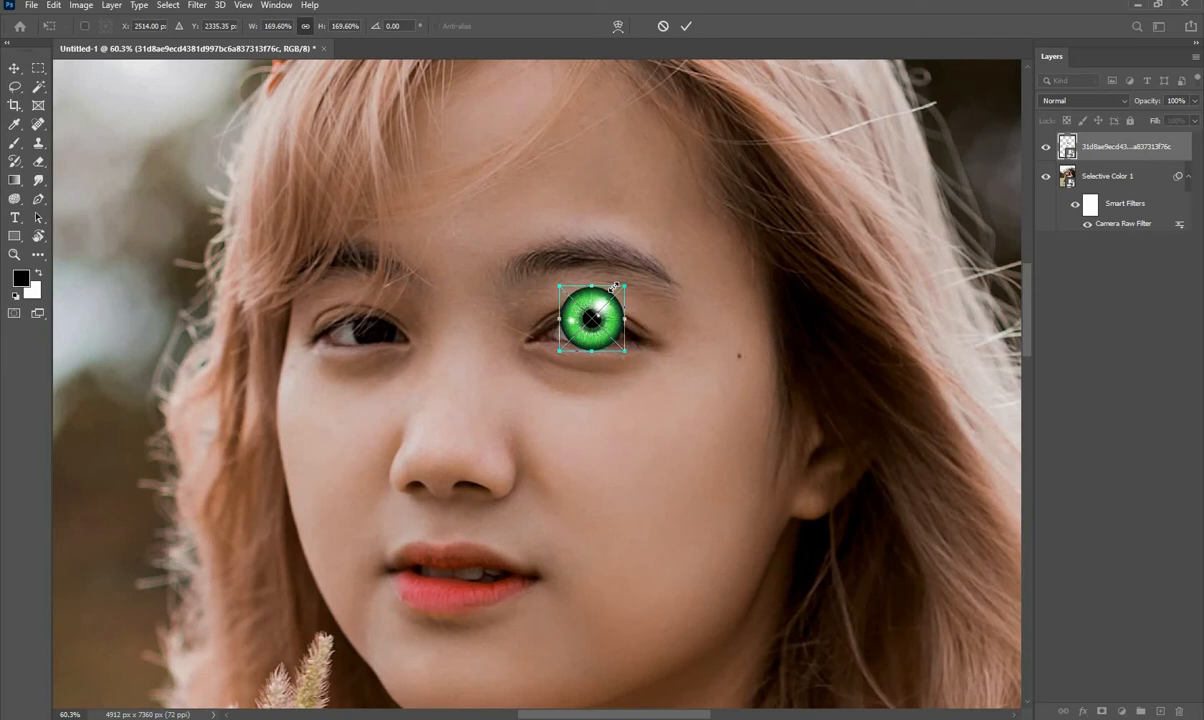
left_click_drag(614, 288, 614, 287)
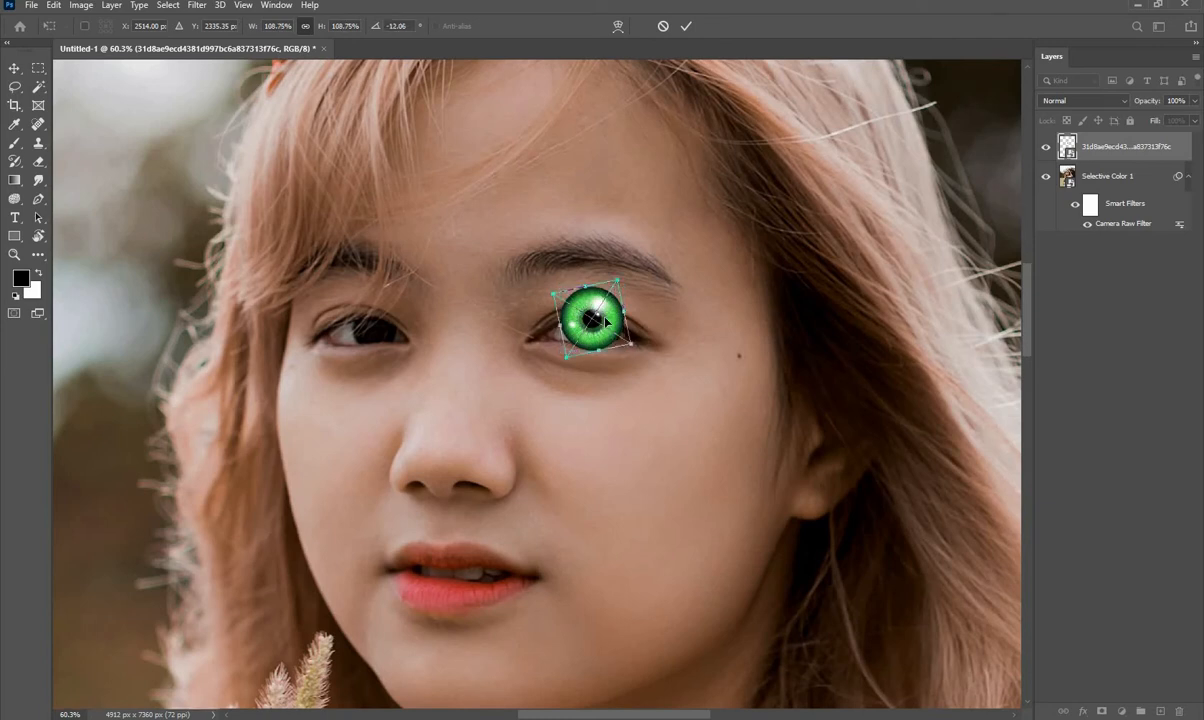
left_click_drag(606, 320, 617, 274)
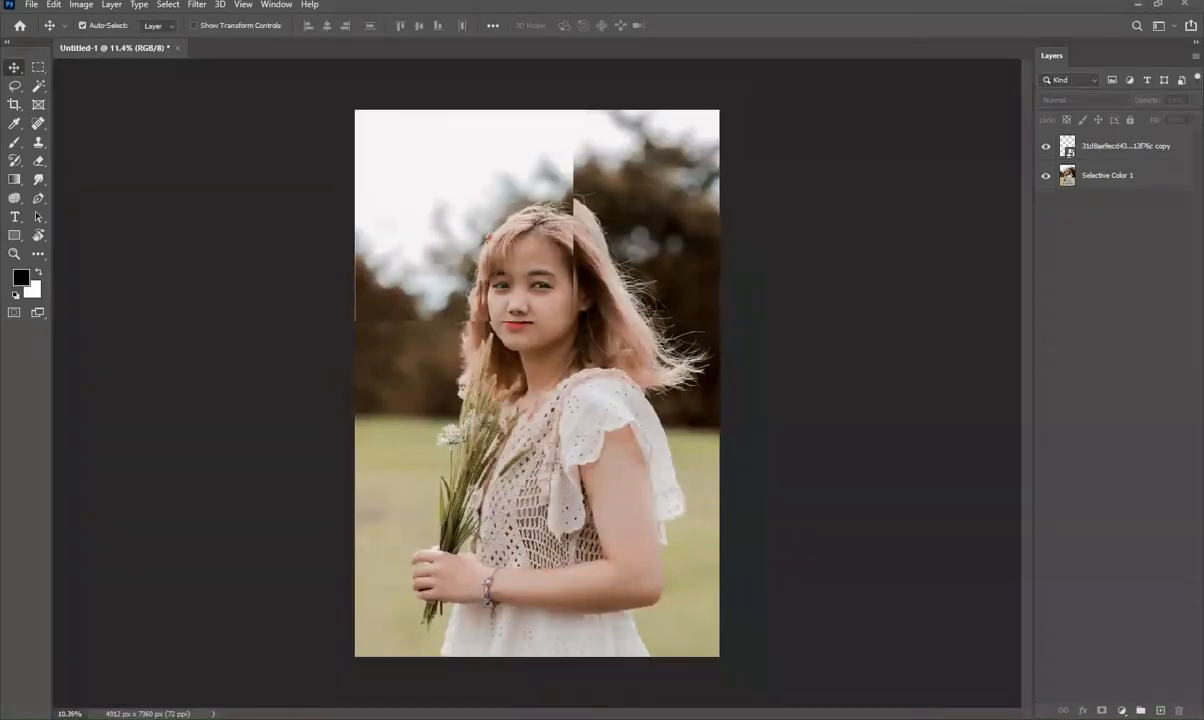
- Run the Blue & orange action from the Cinematic Neon Light set on the Selective Color 1 layer
scroll(531, 286, "up", 1)
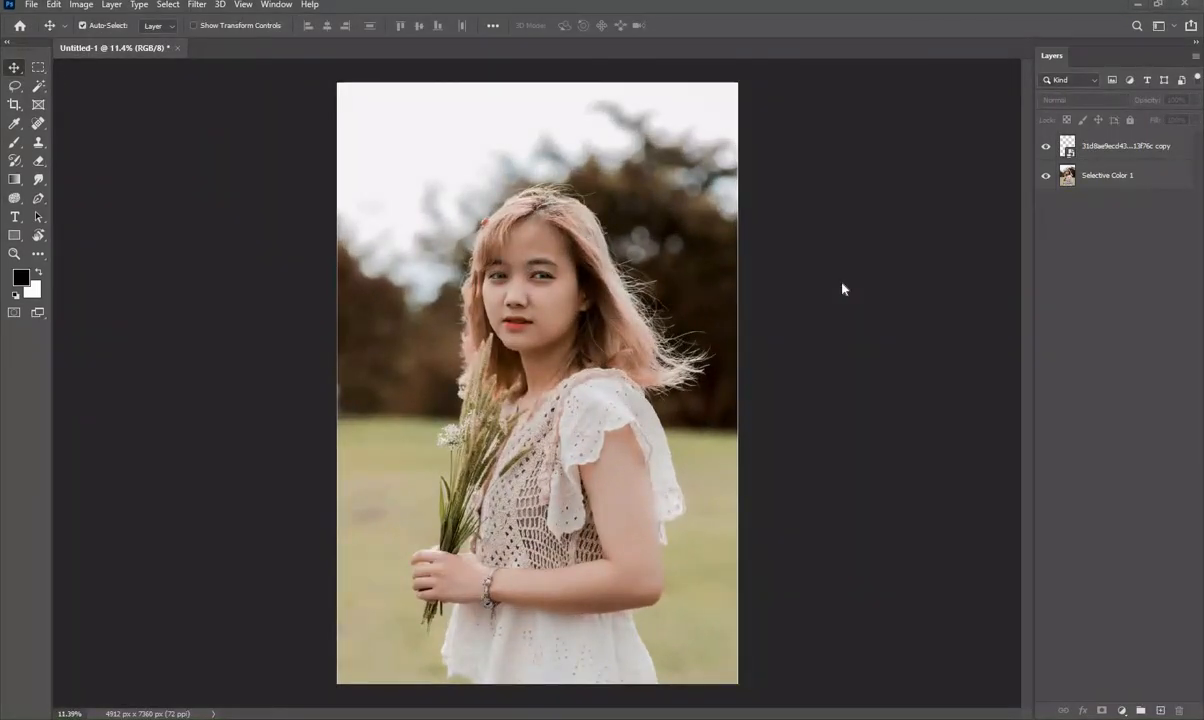
left_click(1108, 177)
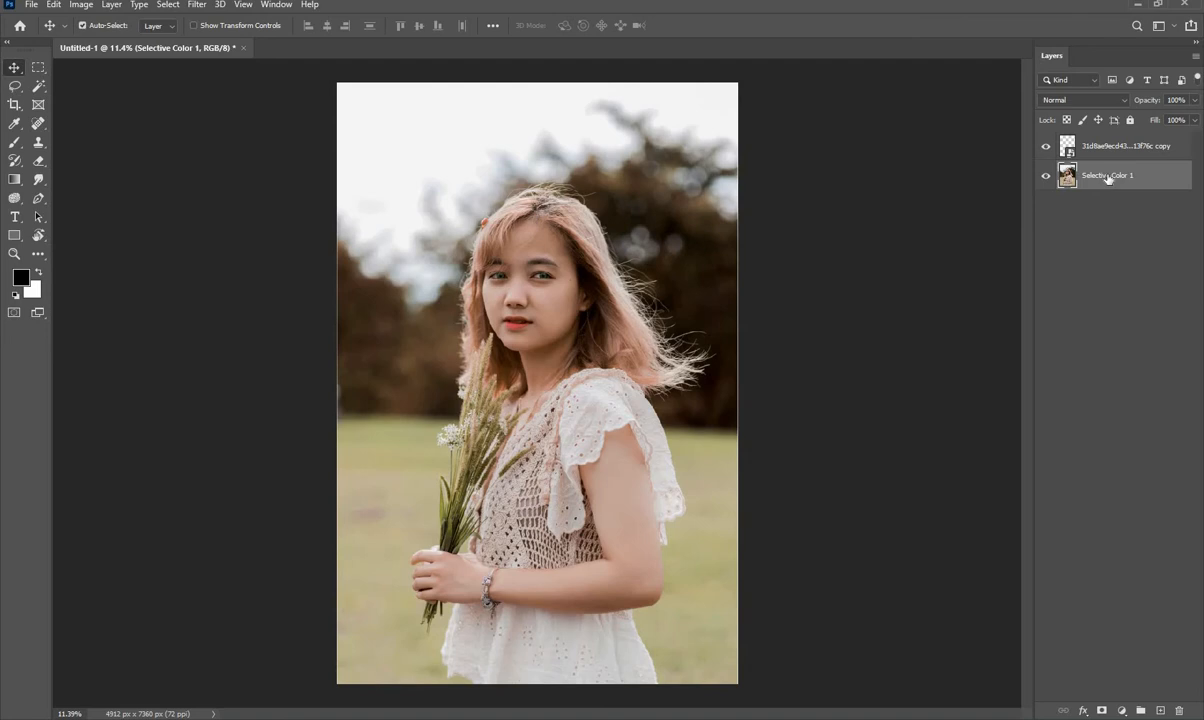
key("alt+F9")
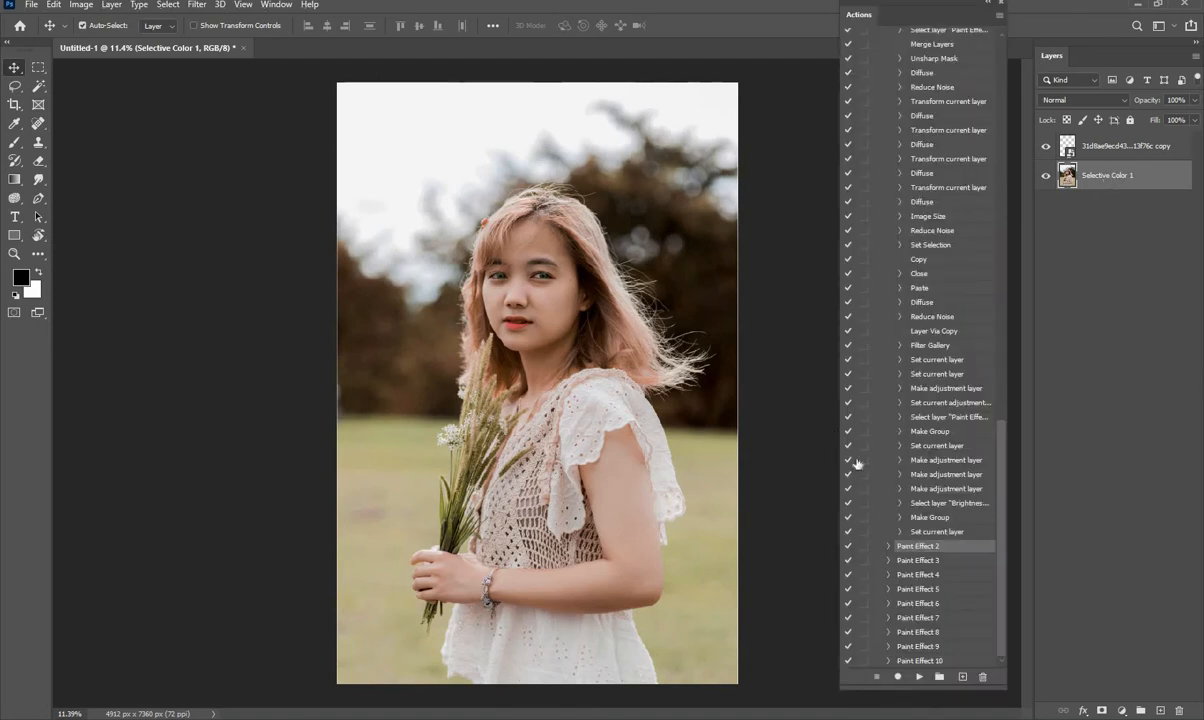
scroll(924, 421, "up", 5)
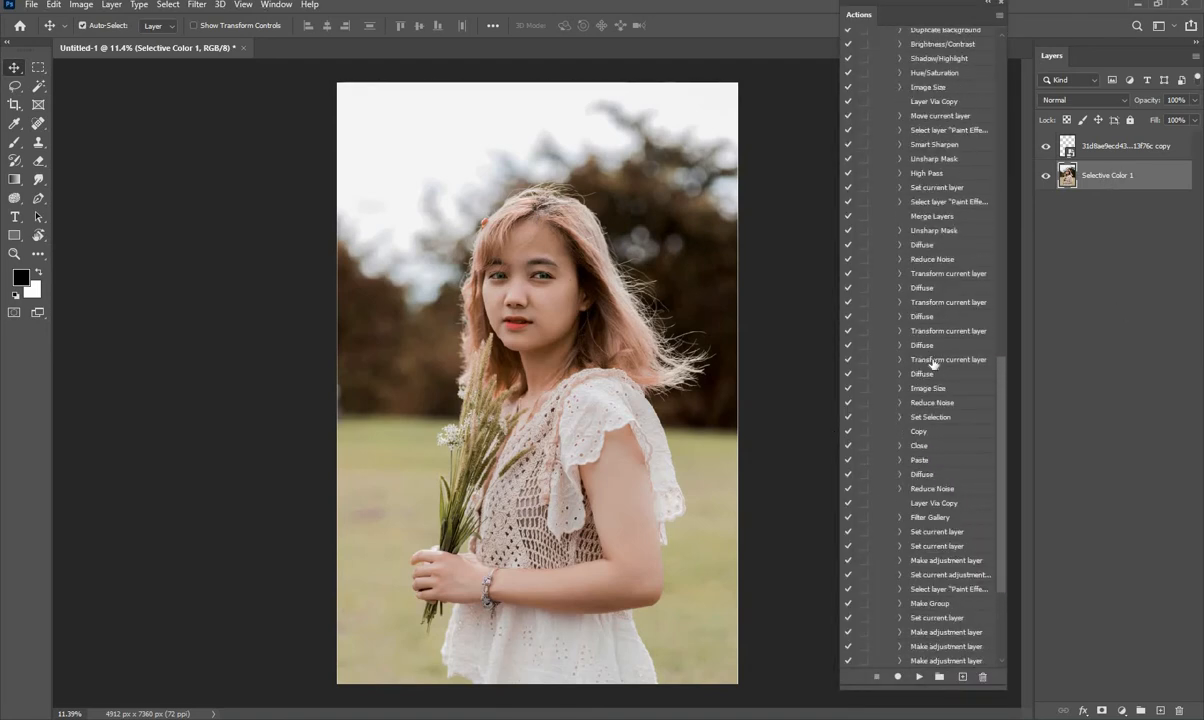
scroll(932, 362, "up", 8)
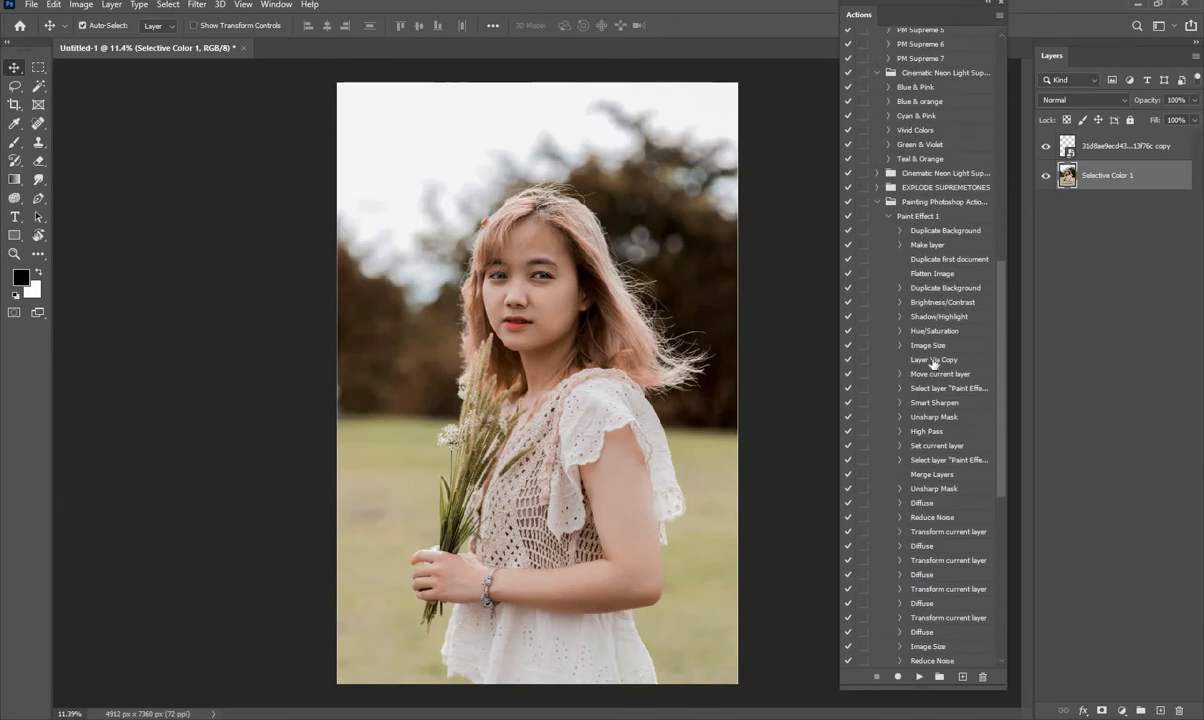
scroll(933, 364, "up", 3)
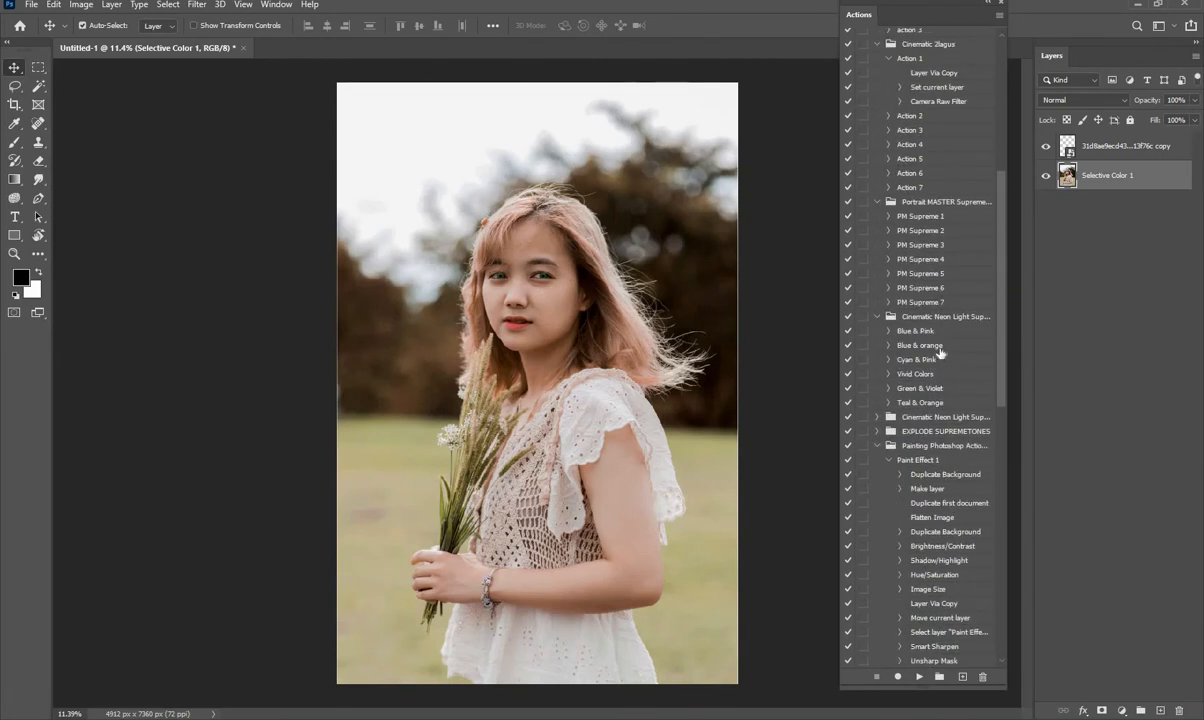
left_click(939, 348)
left_click(919, 677)
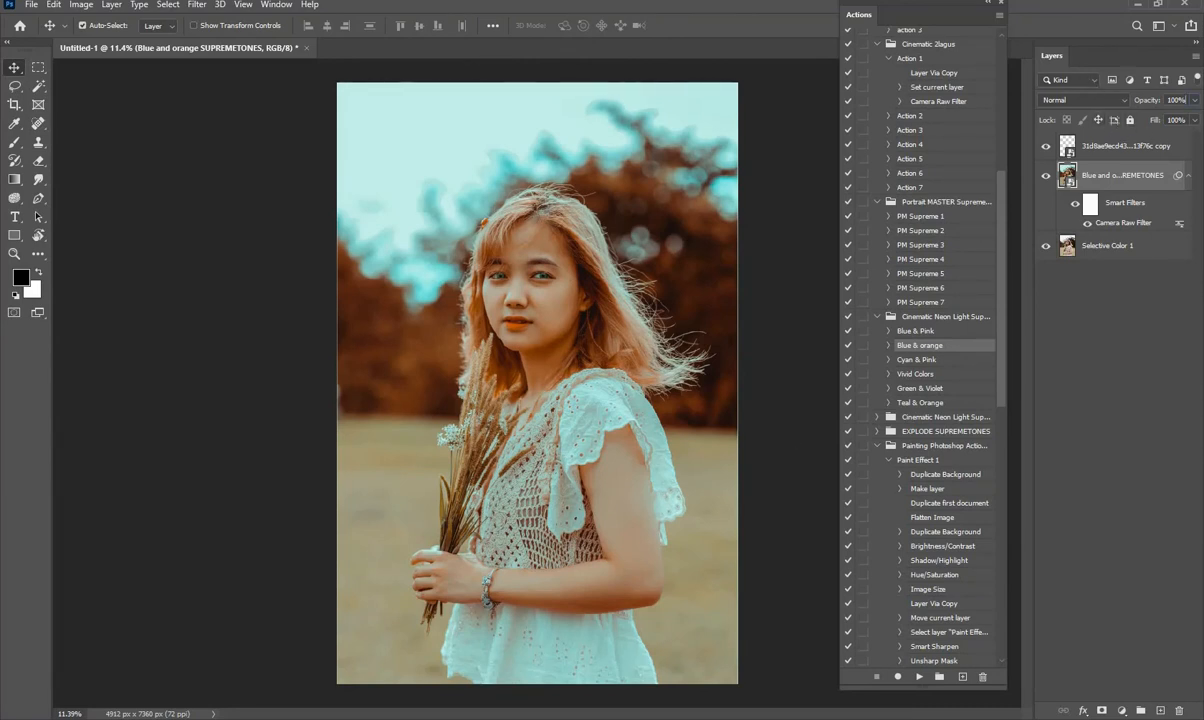
- Try several opacities on the Blue and orange SUPREMETONES layer and settle on about 65%
type("82")
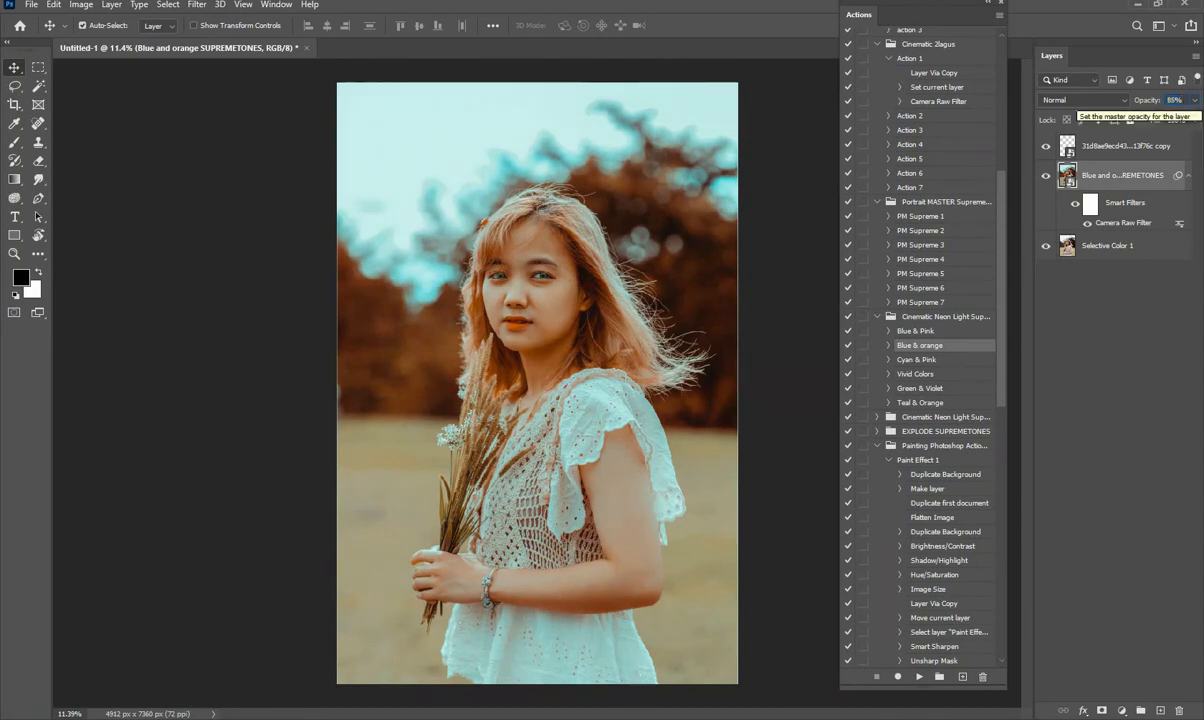
key("Return")
type("65")
key("Return")
type("71")
key("Return")
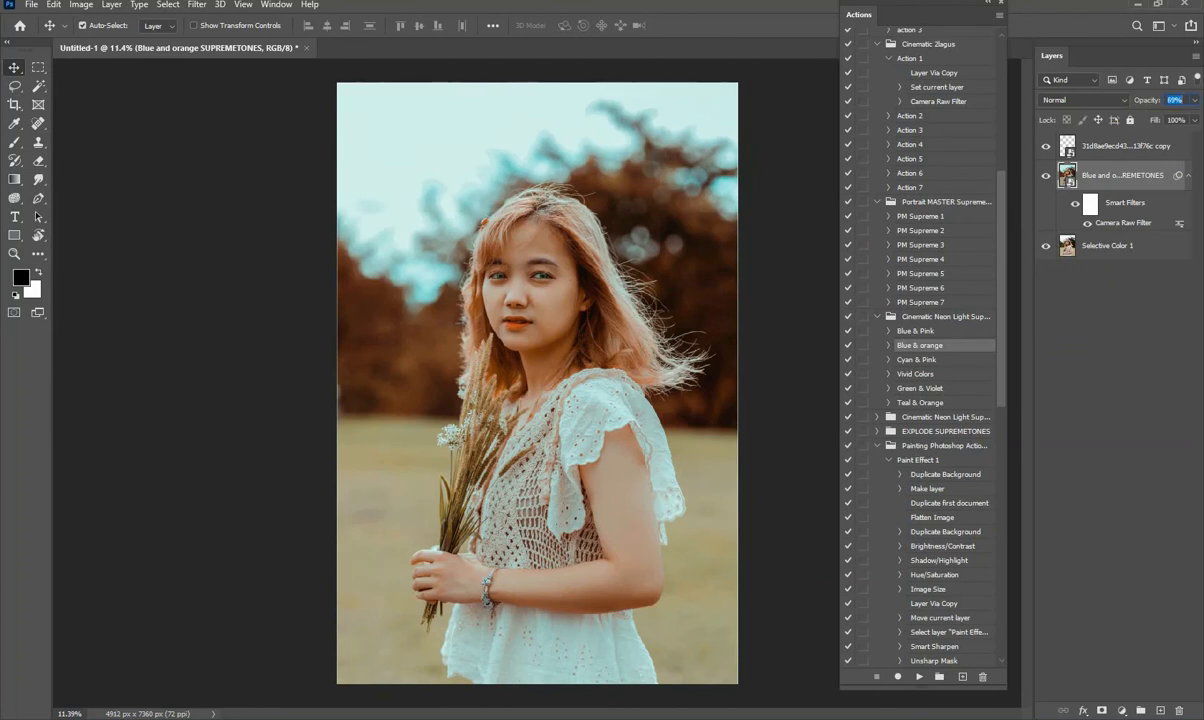
type("65")
key("Return")
key("Up")
left_click(558, 283)
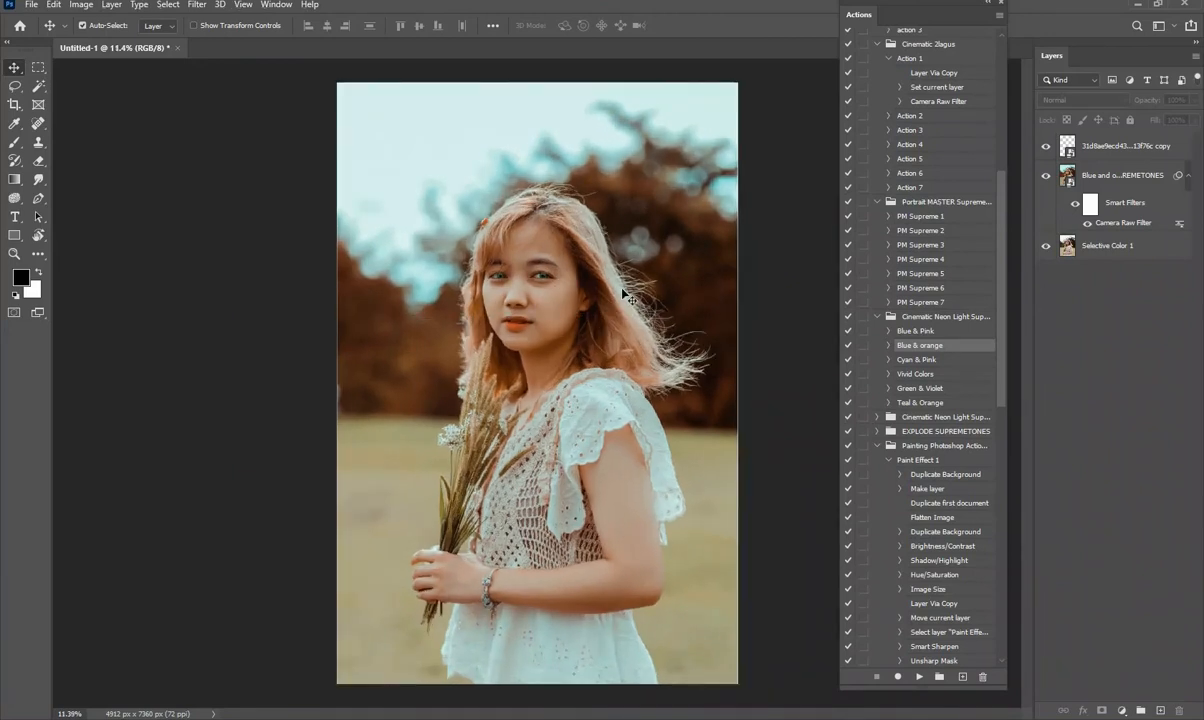
- Run the Paint Effect 2 action from the painting action set on the Selective Color 1 layer
left_click(1101, 252)
scroll(908, 386, "down", 5)
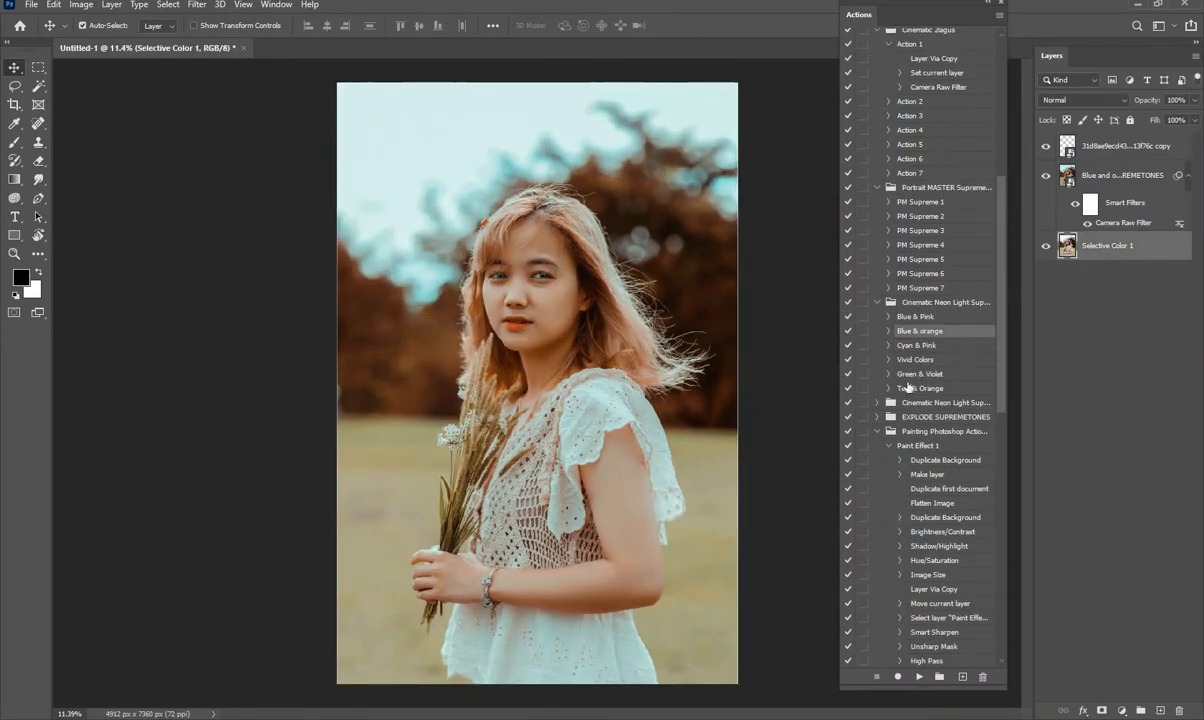
scroll(908, 386, "down", 8)
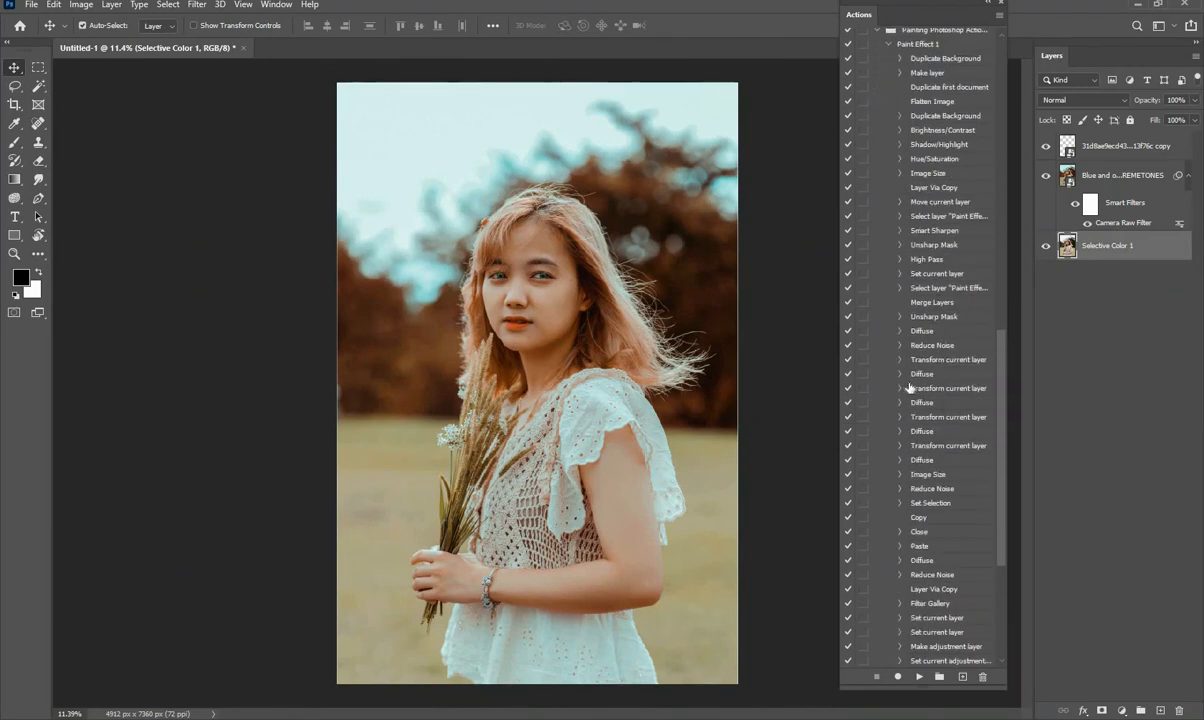
scroll(908, 386, "down", 2)
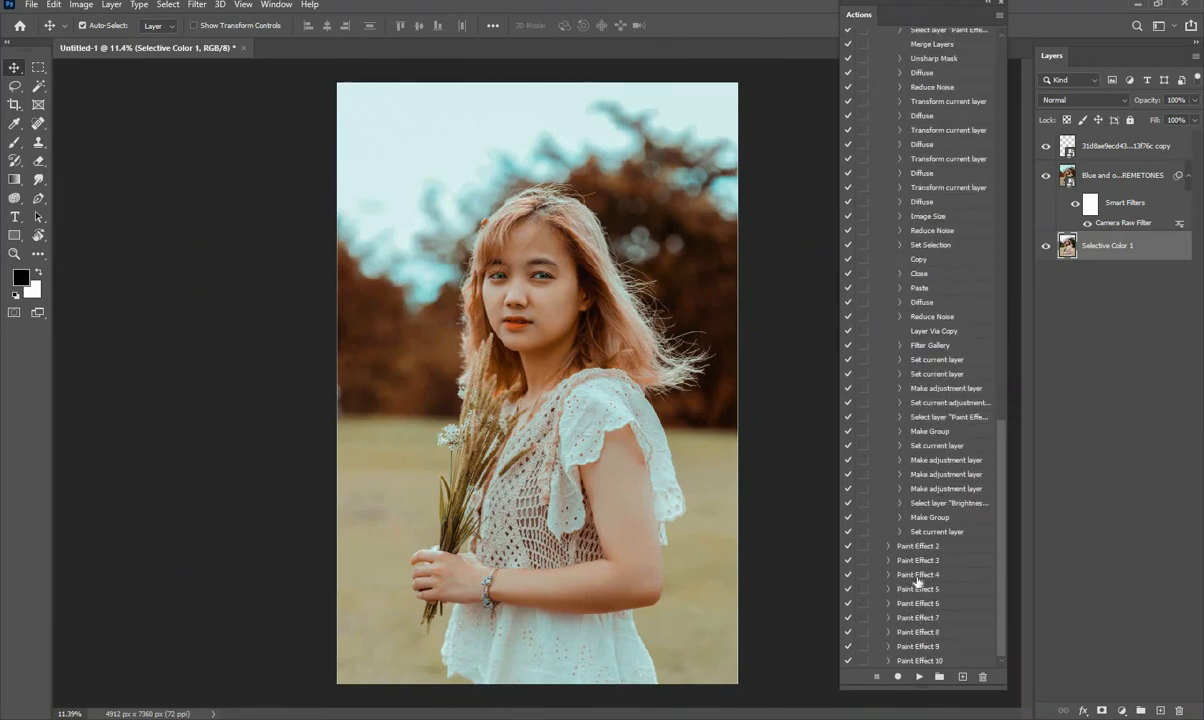
left_click(893, 546)
left_click(917, 676)
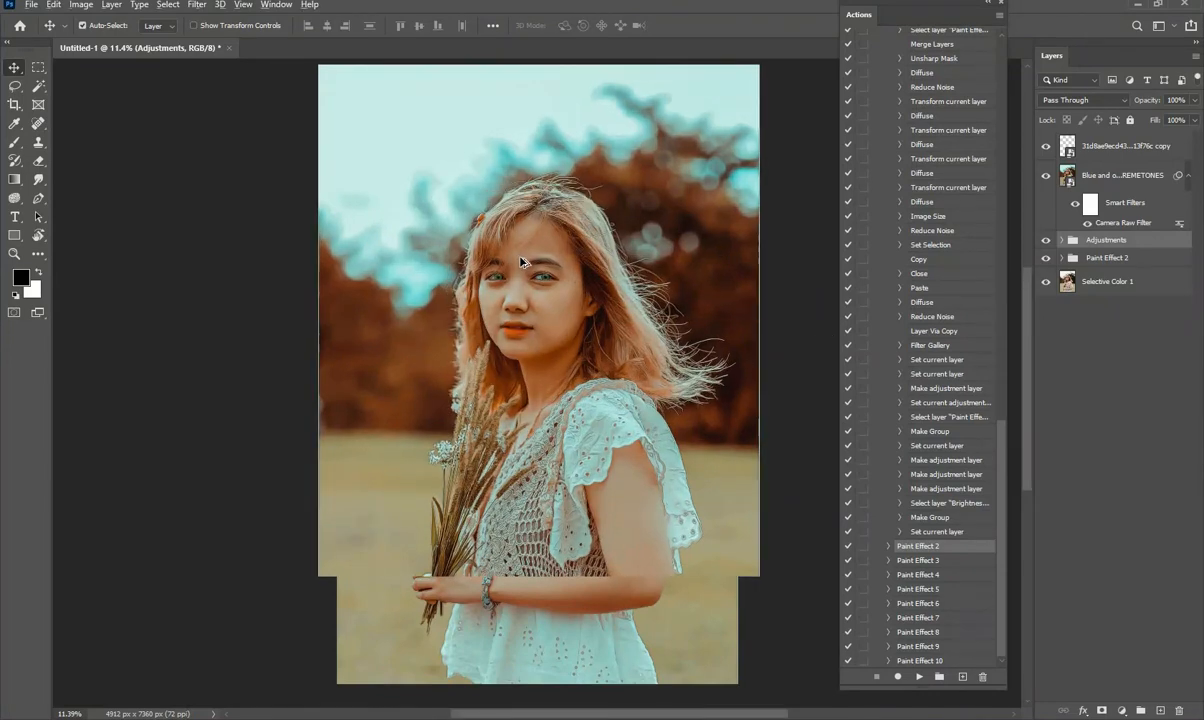
scroll(520, 262, "up", 3)
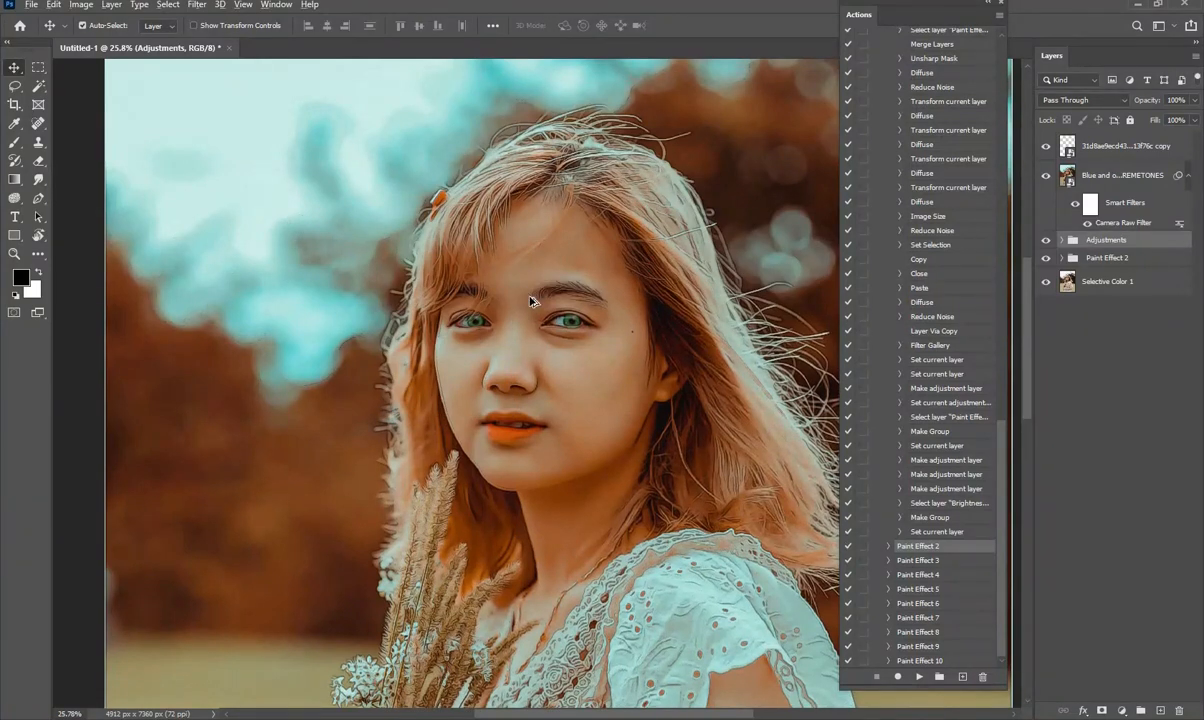
scroll(528, 295, "up", 1)
scroll(531, 302, "down", 4)
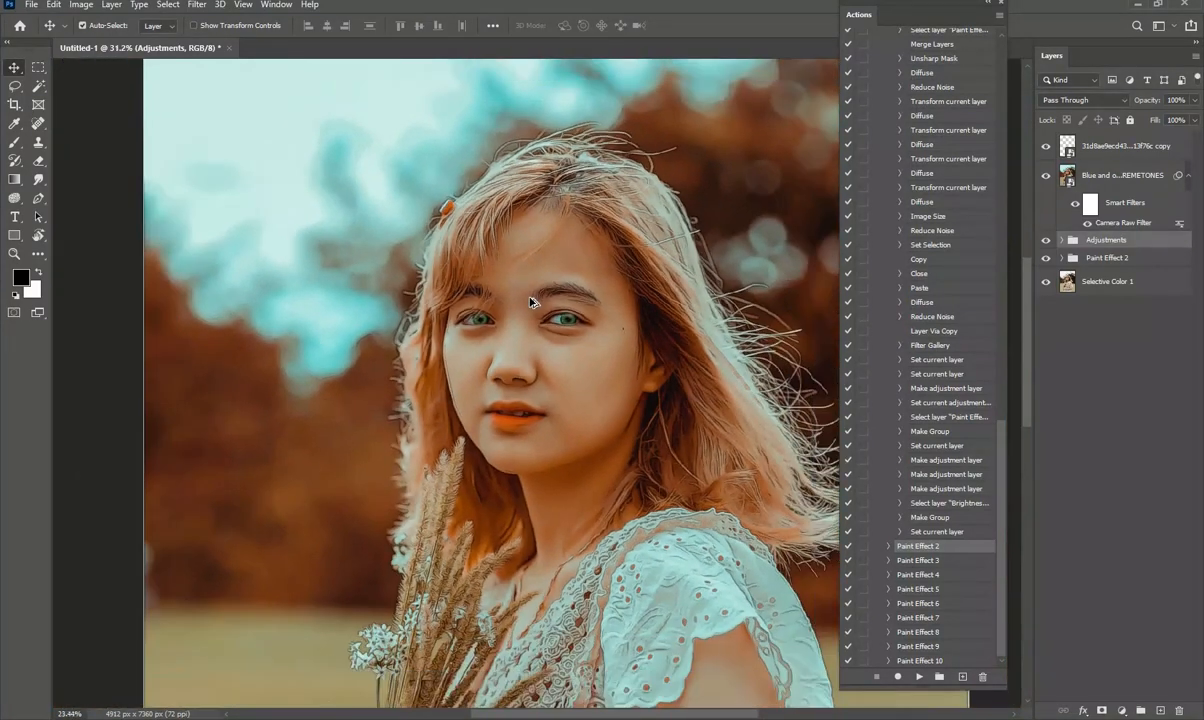
scroll(531, 301, "down", 7)
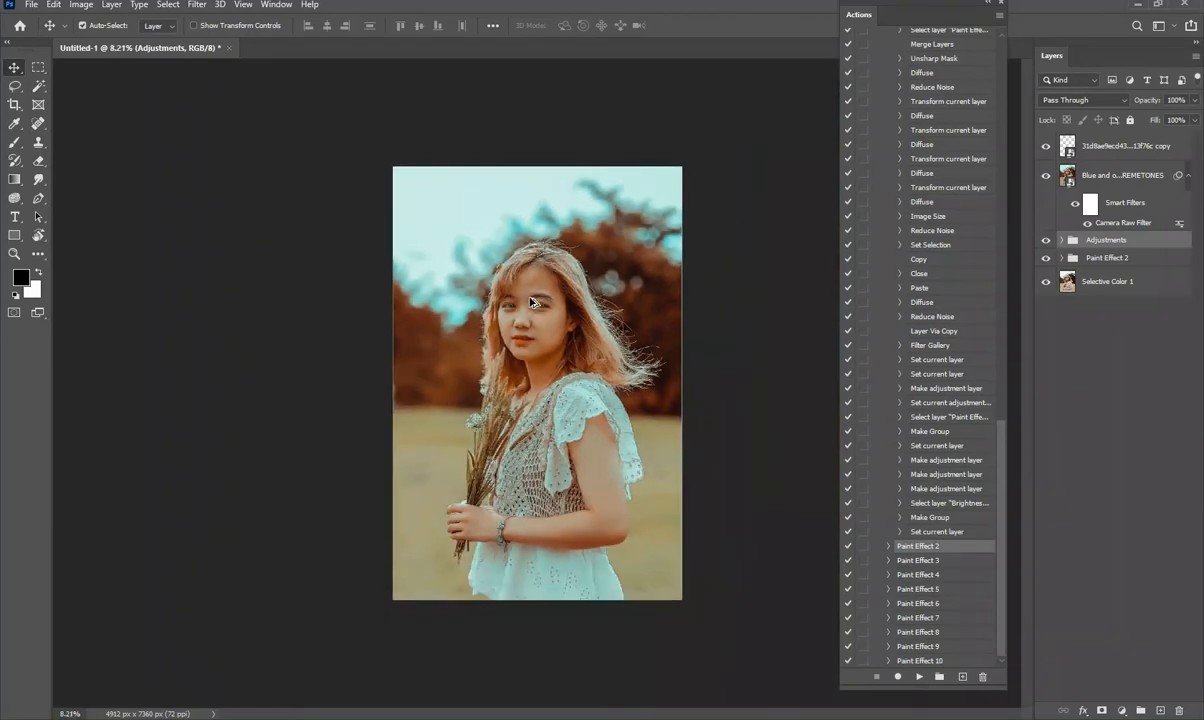
scroll(529, 301, "up", 4)
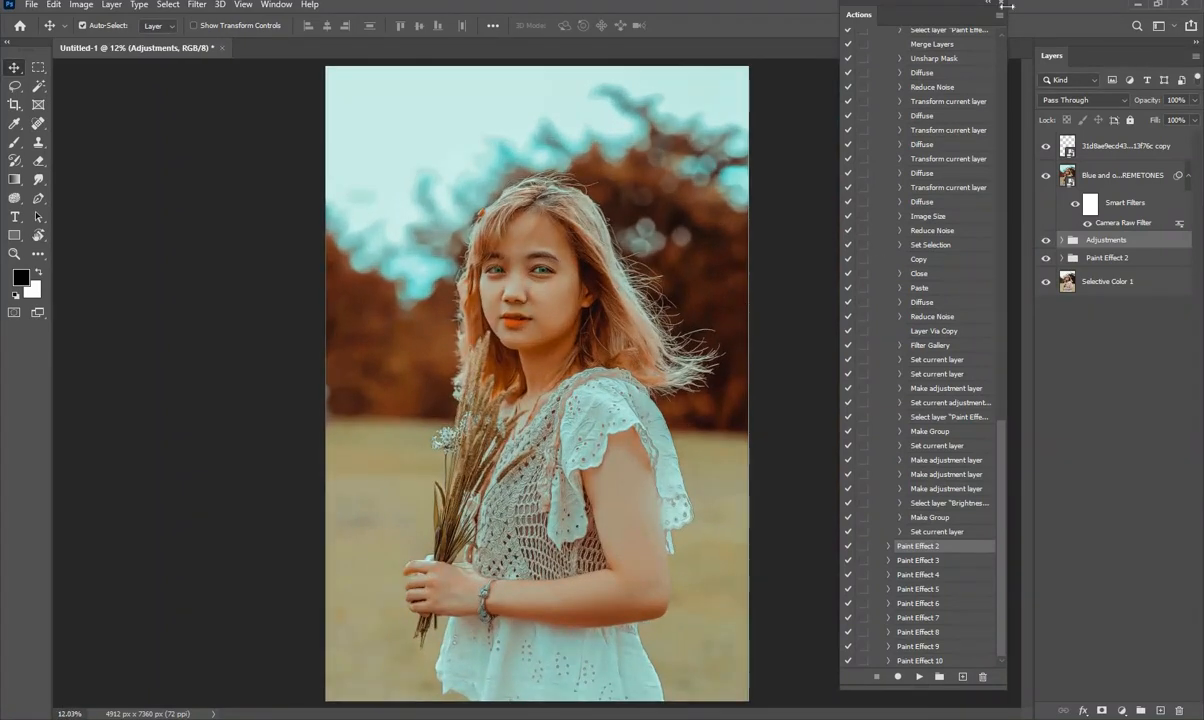